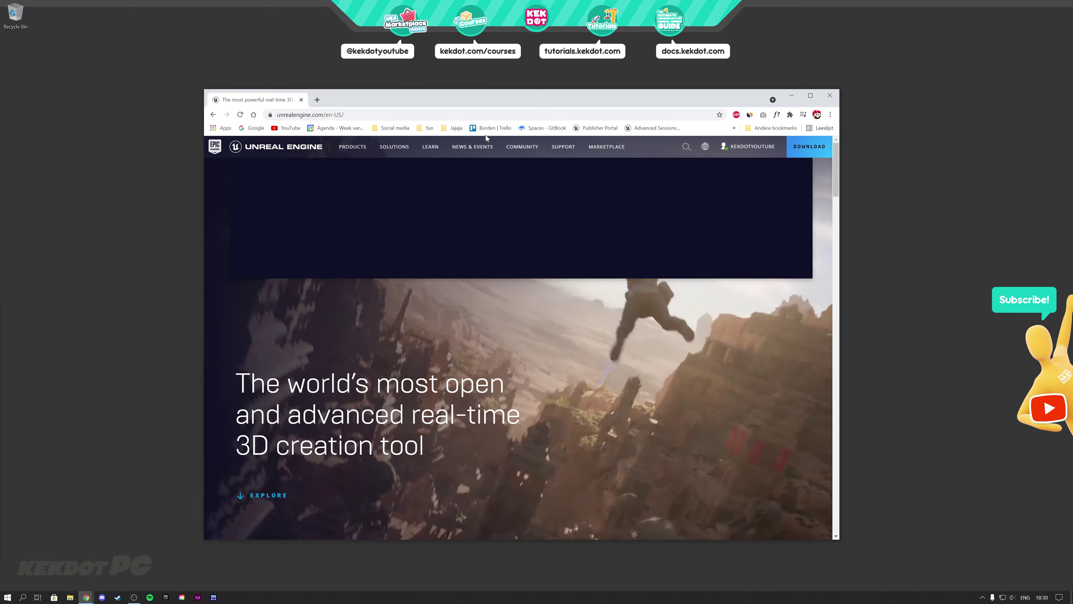
Position the Chrome window and open a new tab beside the Unreal Engine tab, heading to 'kekdot'.
drag(479, 101, 477, 99)
mouse_move(472, 146)
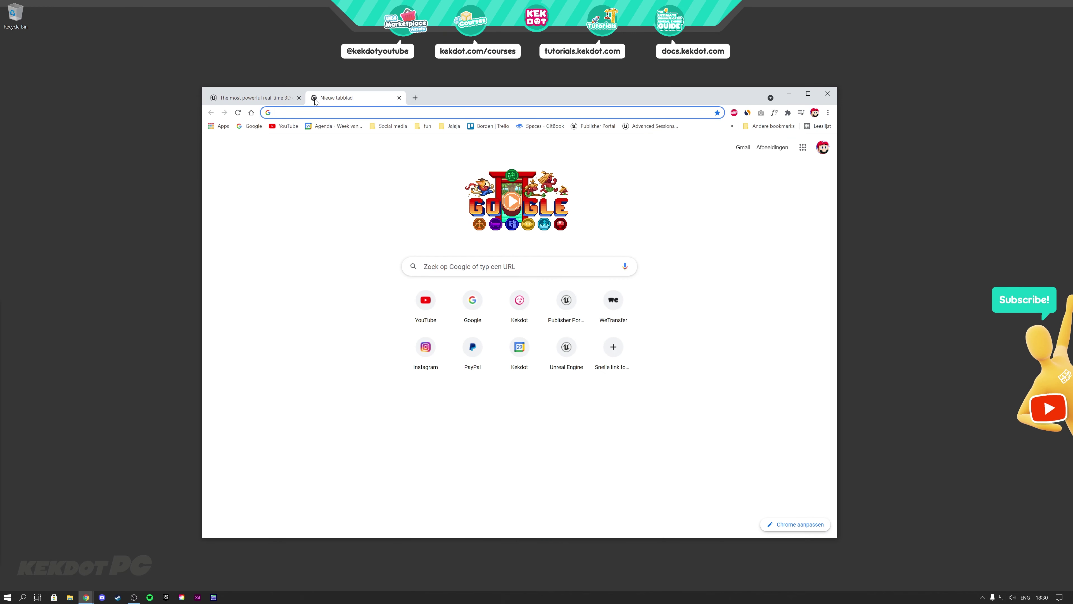
Load kekdot.com and open its Unreal Engine GUIDE docs.
text(kekdot.com)
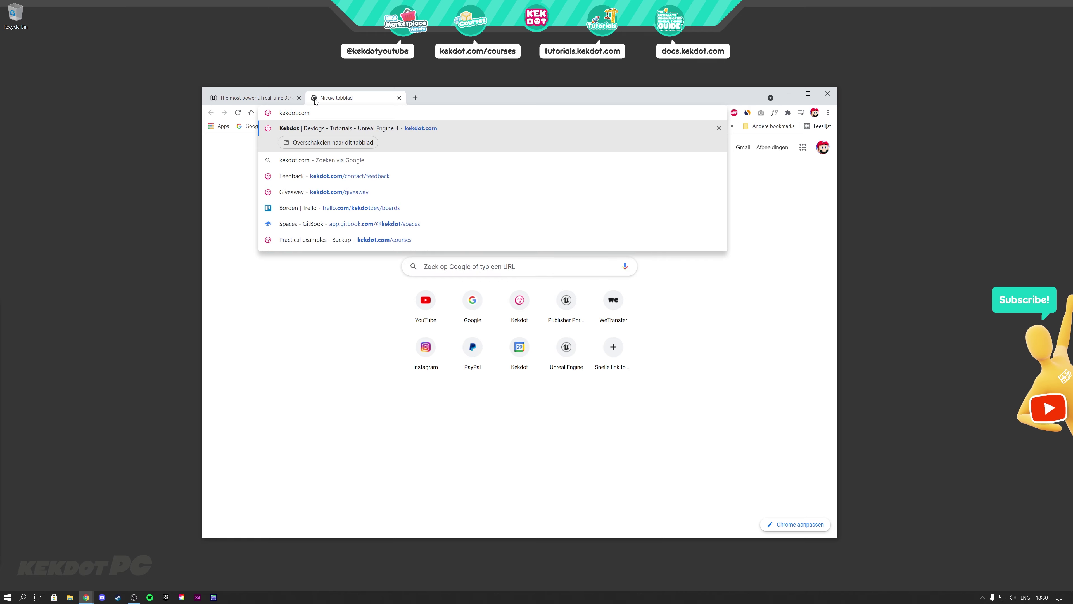
key(Return)
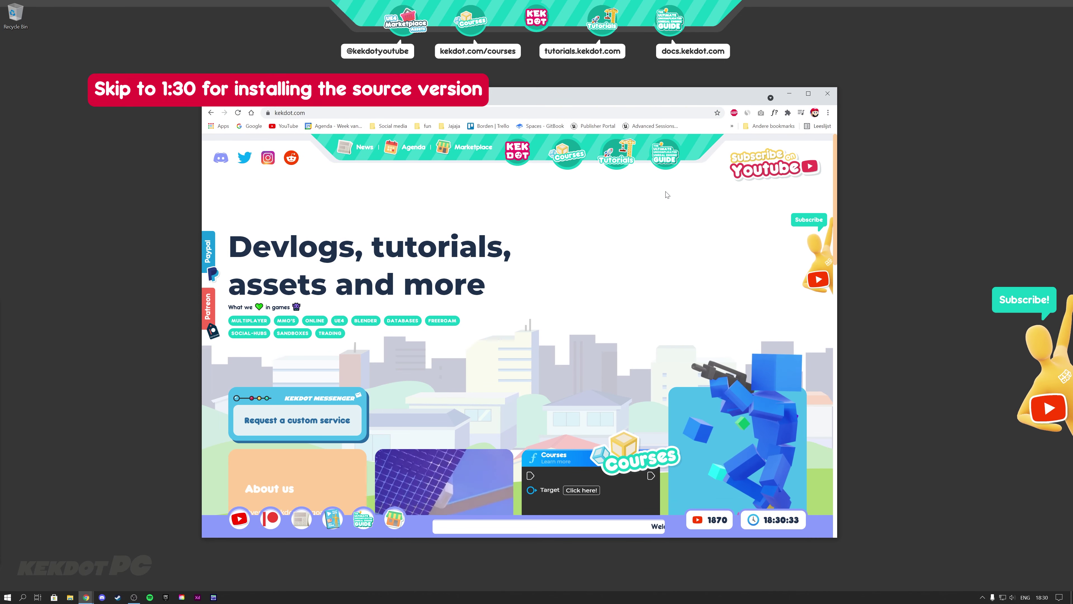
click(664, 156)
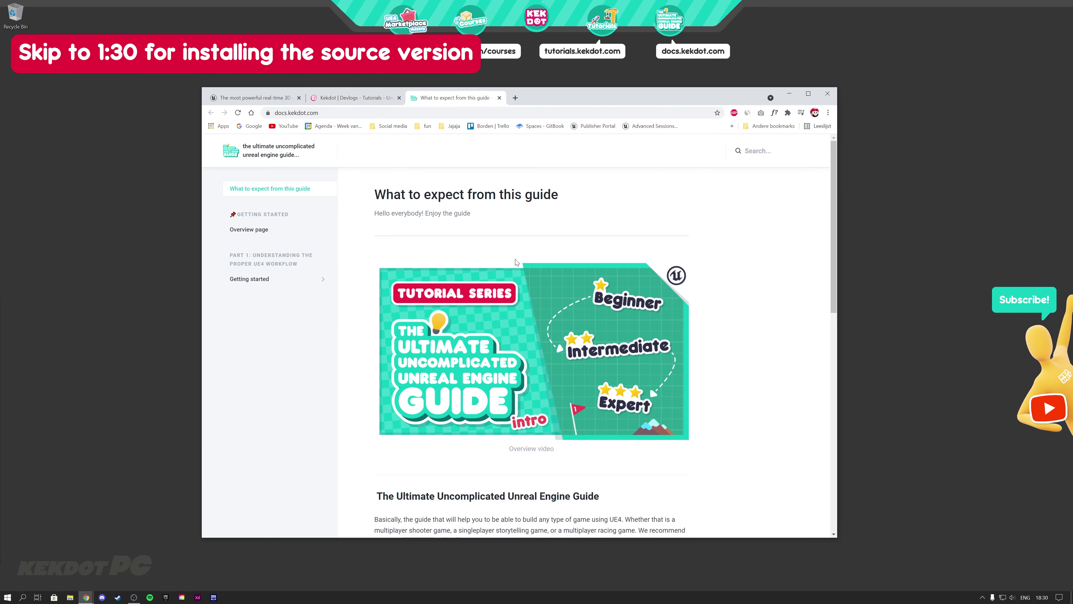
Go to Getting started > Installing Unreal Engine (source version), then return to the Unreal Engine tab.
click(323, 282)
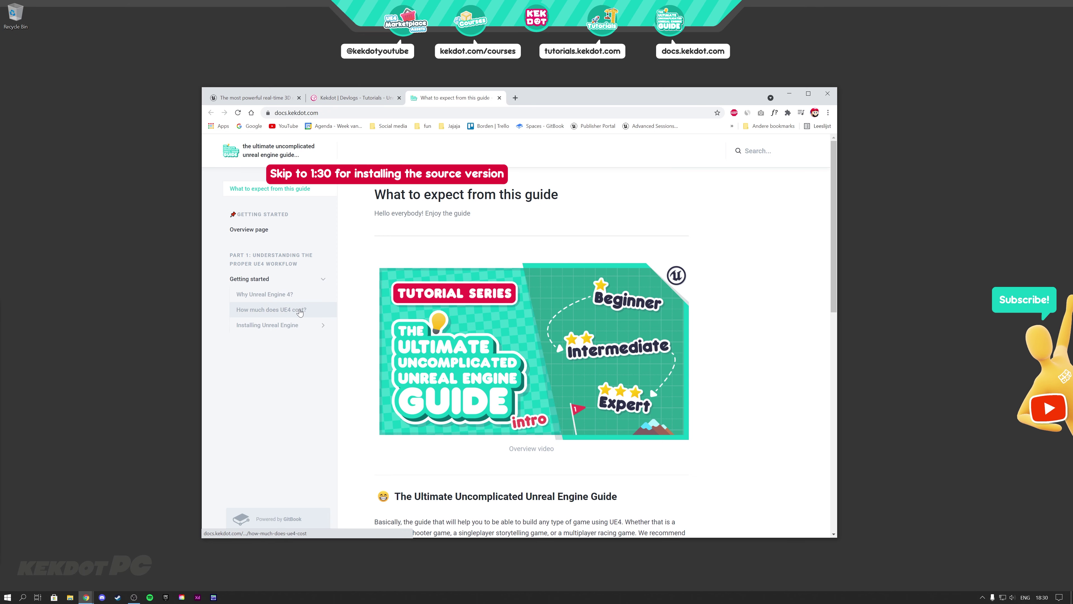
click(323, 329)
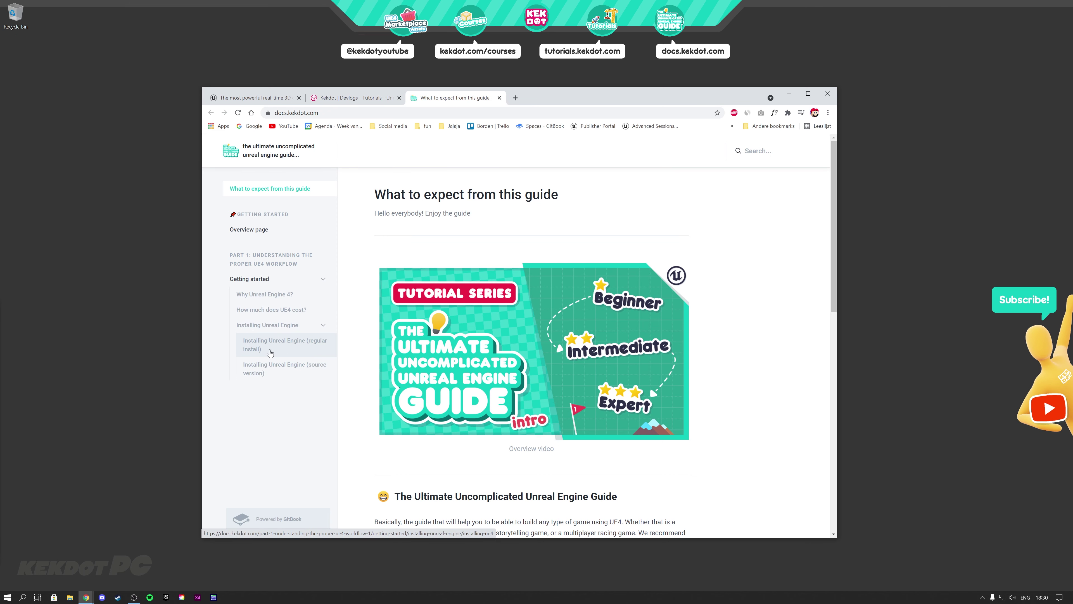
click(258, 346)
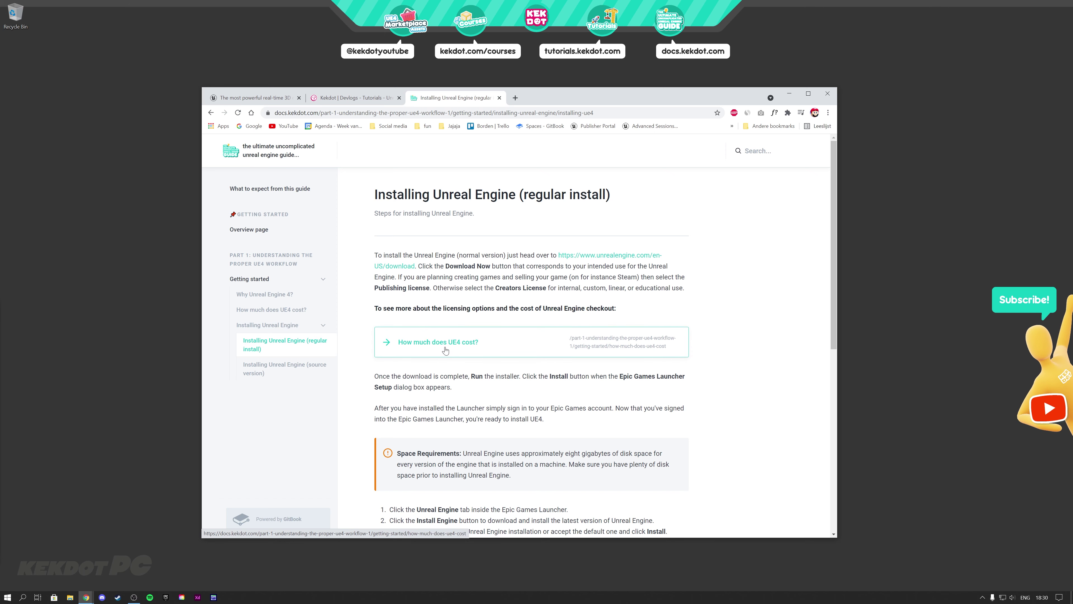
click(270, 375)
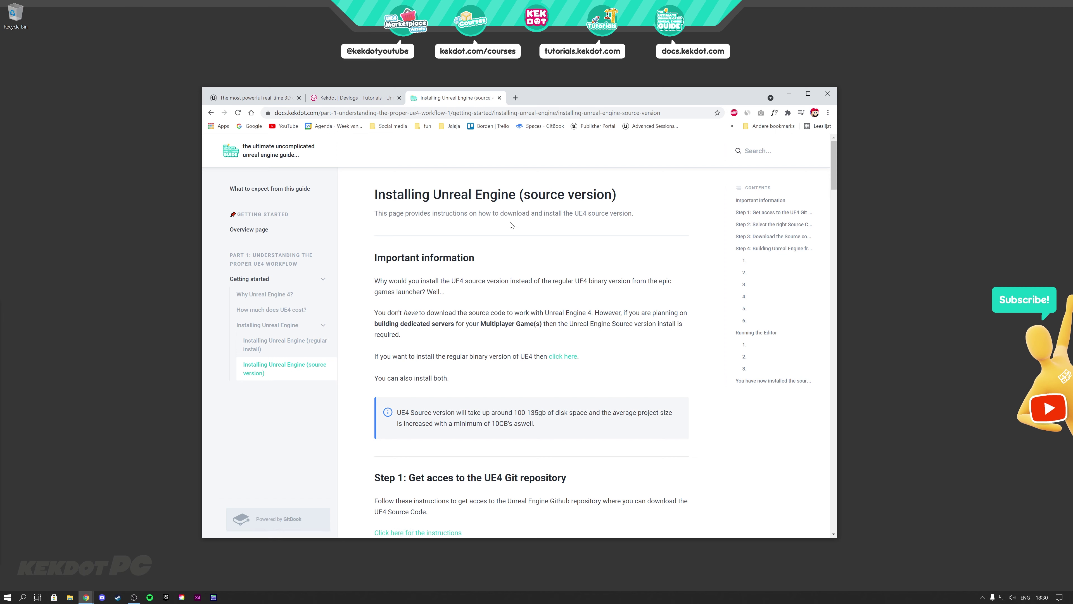
click(256, 98)
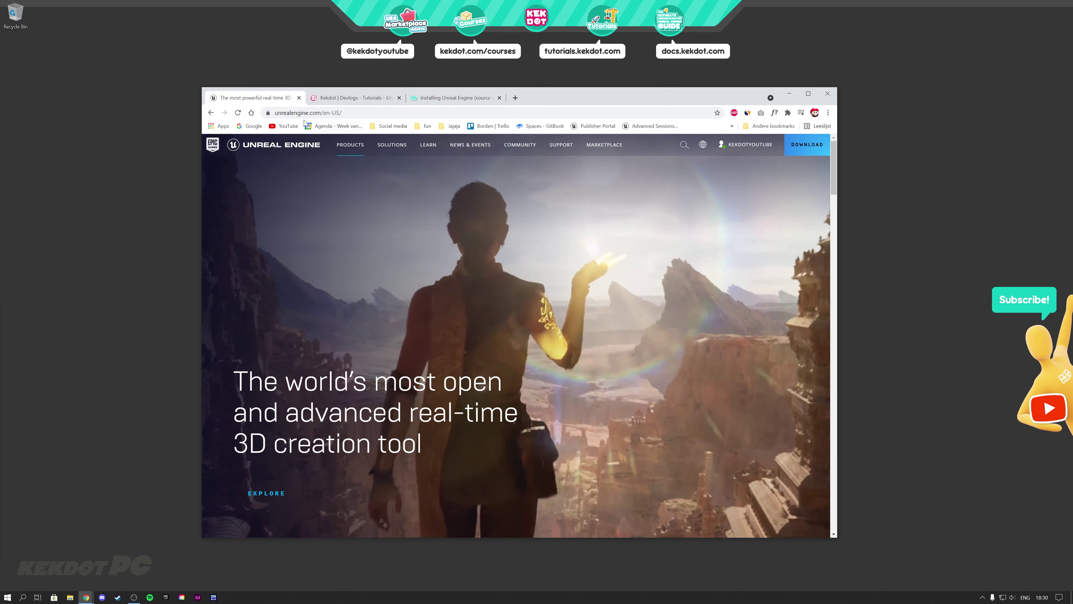
click(807, 145)
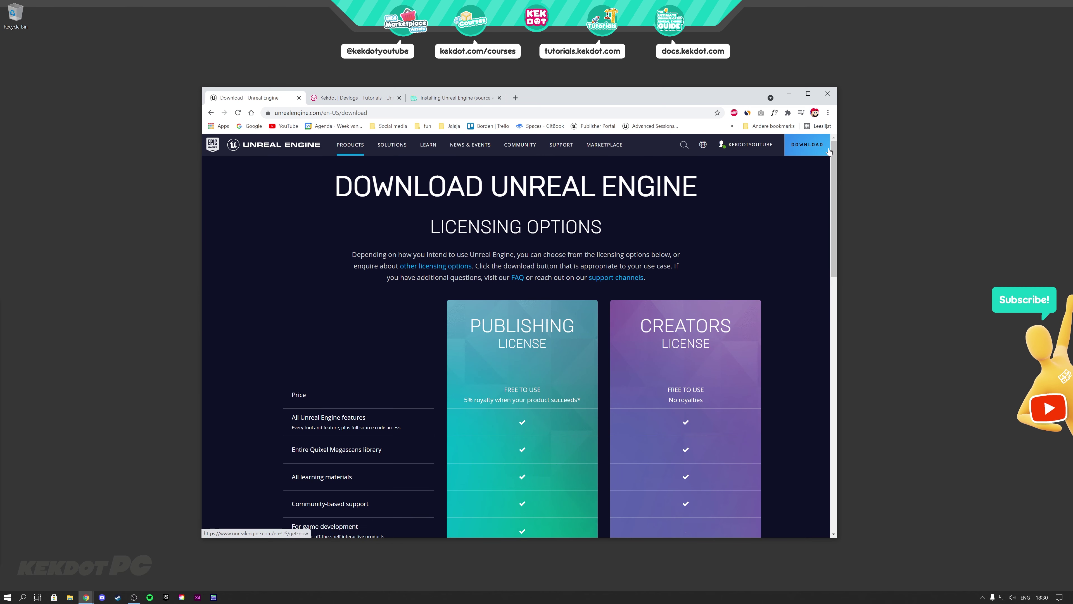
Scroll the Unreal Engine download page through the Publishing and Creators licence comparison to DOWNLOAD NOW.
scroll(591, 270, down, 3)
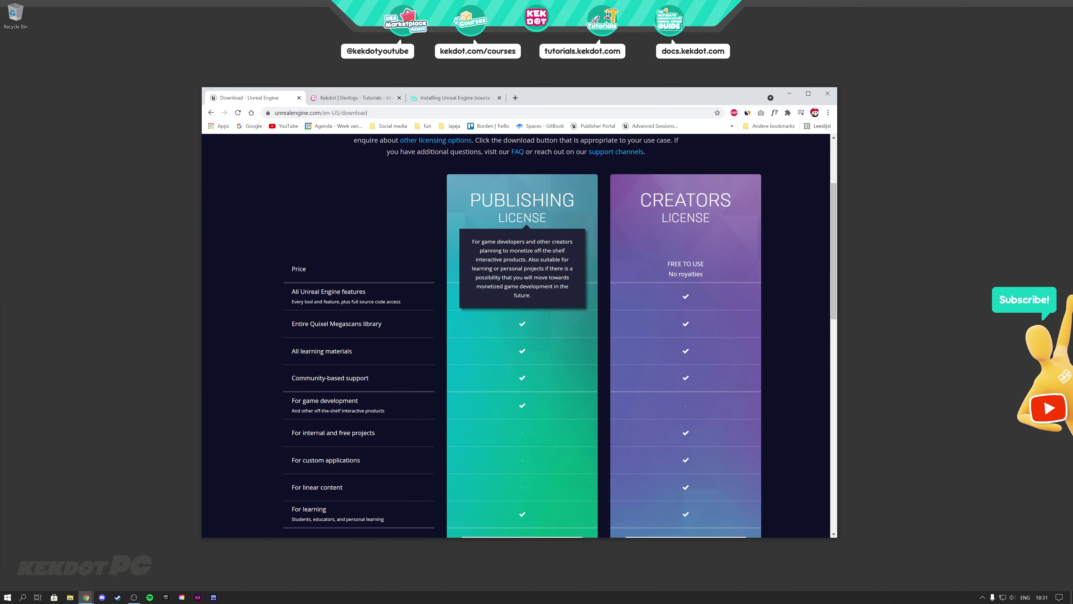
mouse_move(686, 212)
mouse_move(522, 207)
drag(470, 199, 575, 200)
click(578, 205)
scroll(539, 291, down, 5)
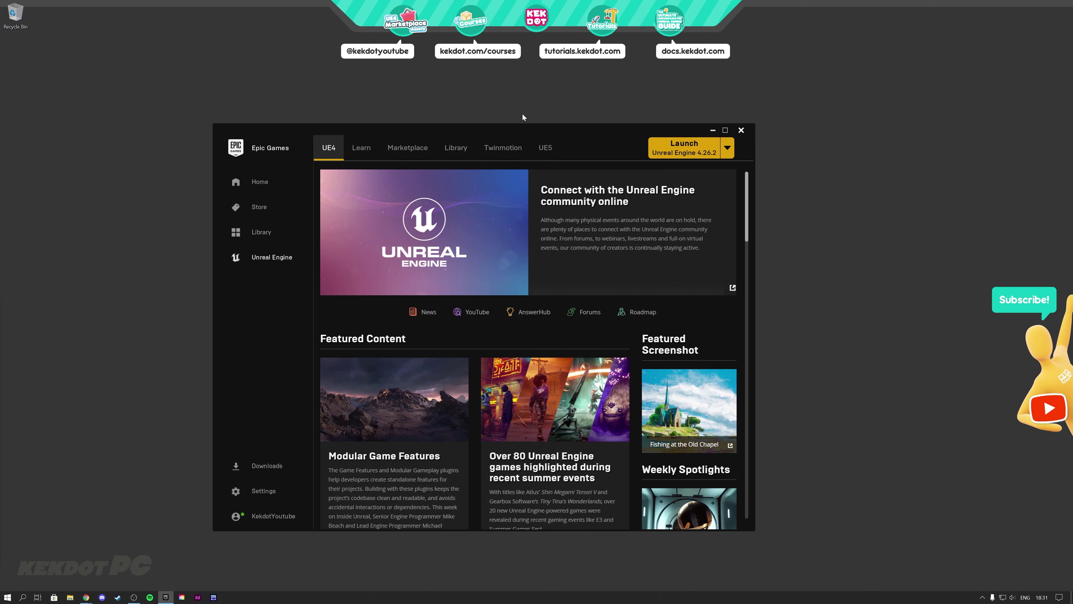
Review the launcher Library's installed engines 4.26.2 and 5.0.0, then close the Epic Games Launcher.
drag(503, 129, 507, 133)
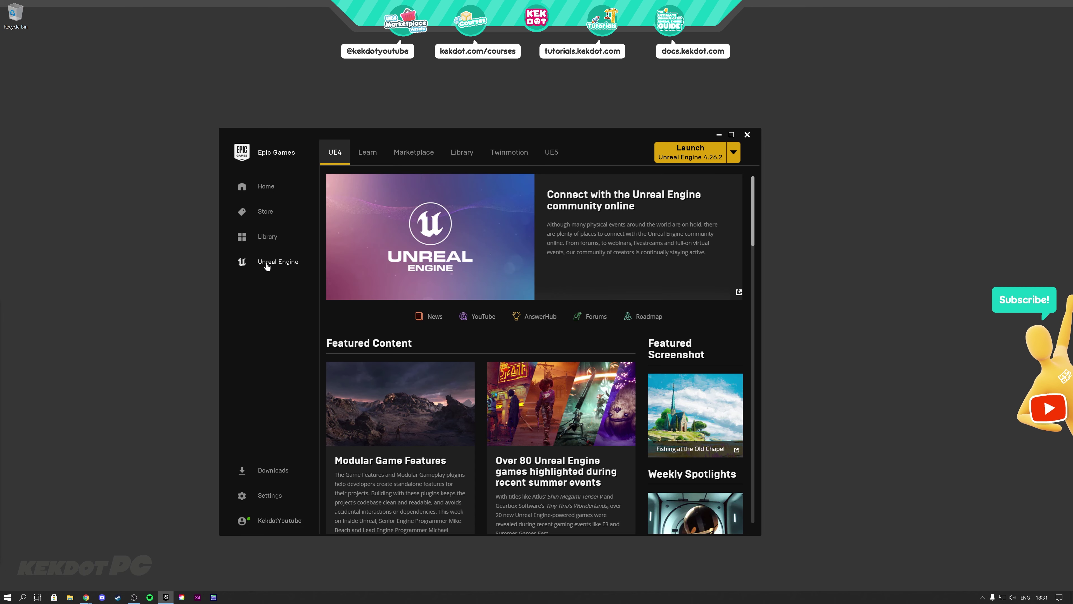
click(463, 158)
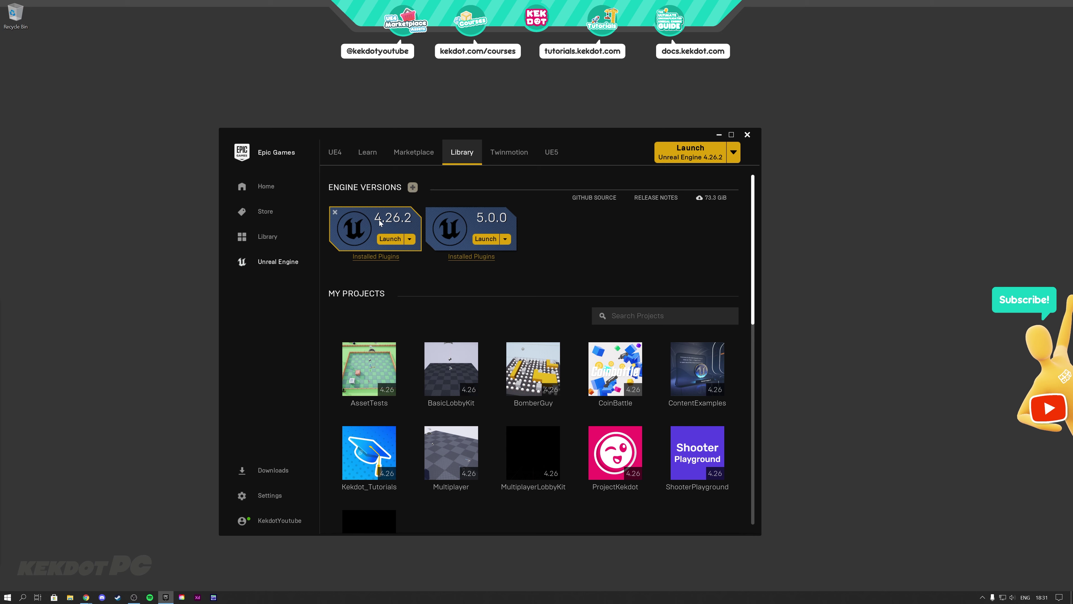
click(410, 239)
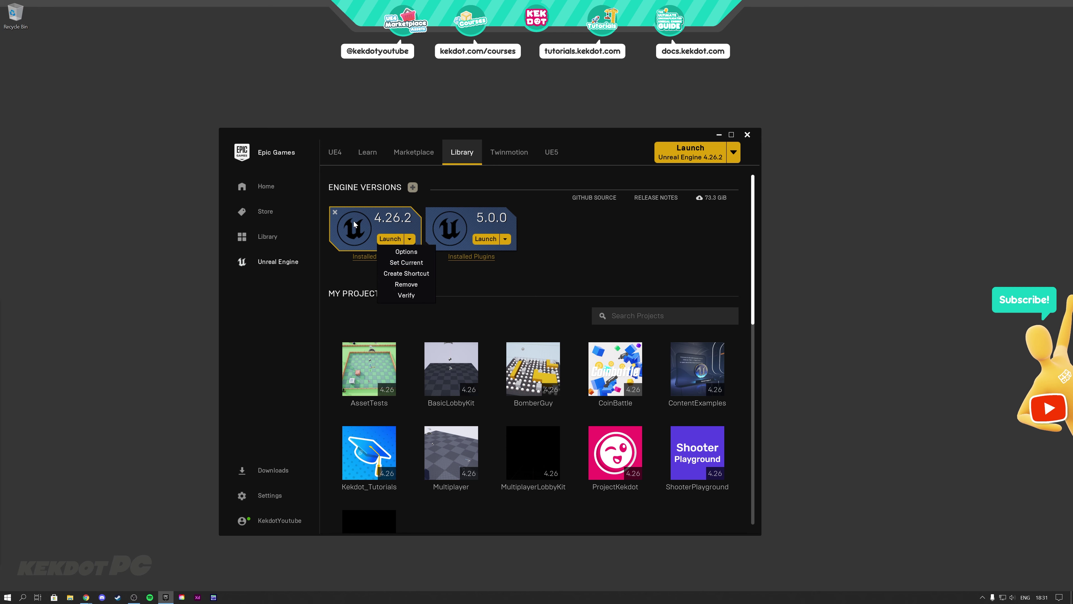
click(552, 244)
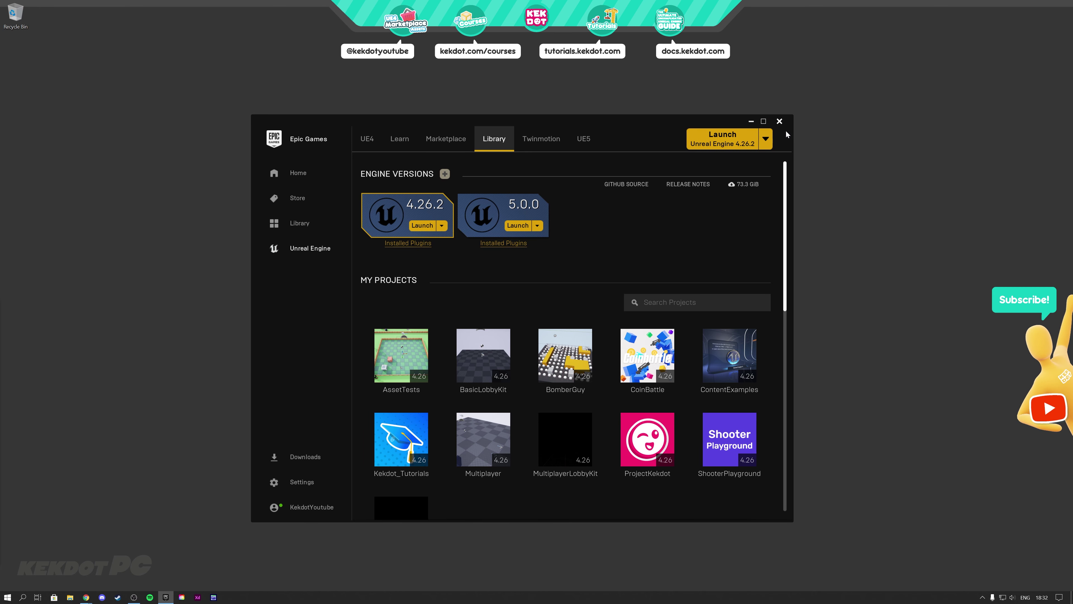
click(780, 121)
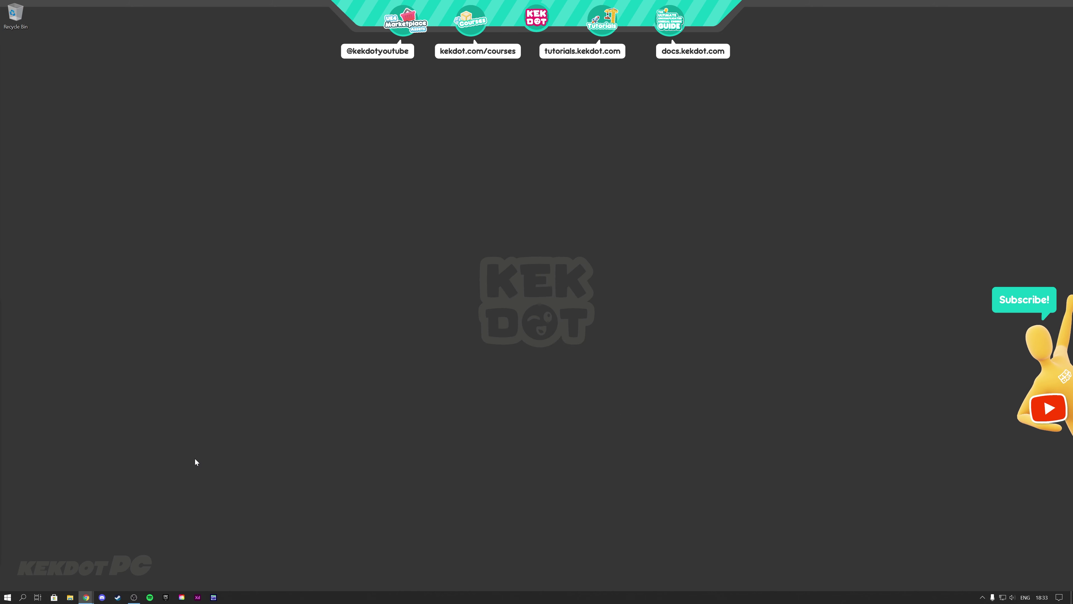
Restore the Kekdot docs window and open the 'Installing Unreal Engine (source version)' page.
mouse_move(85, 597)
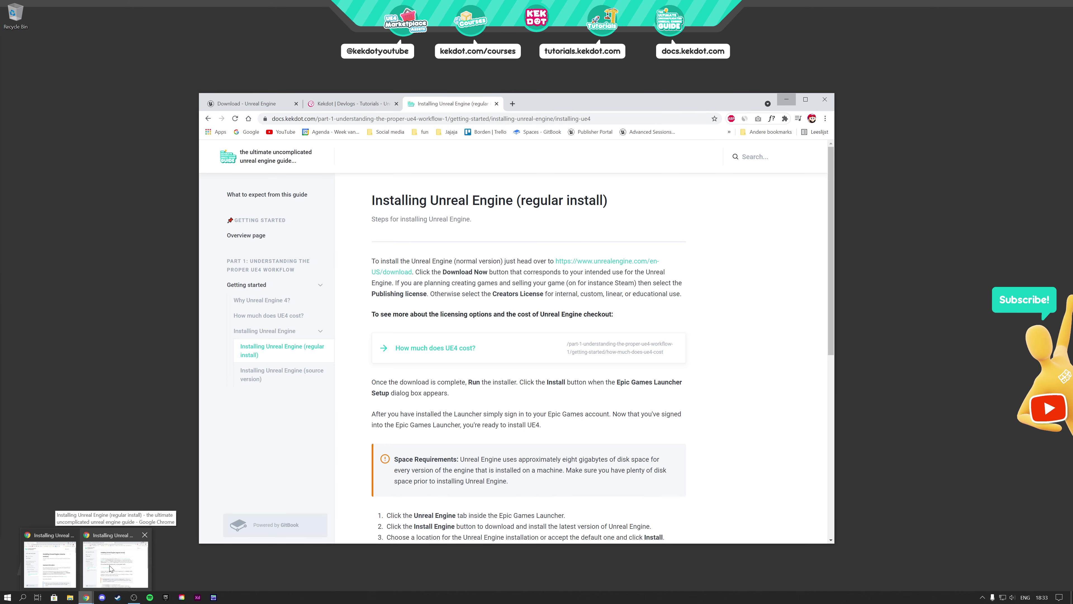
click(111, 568)
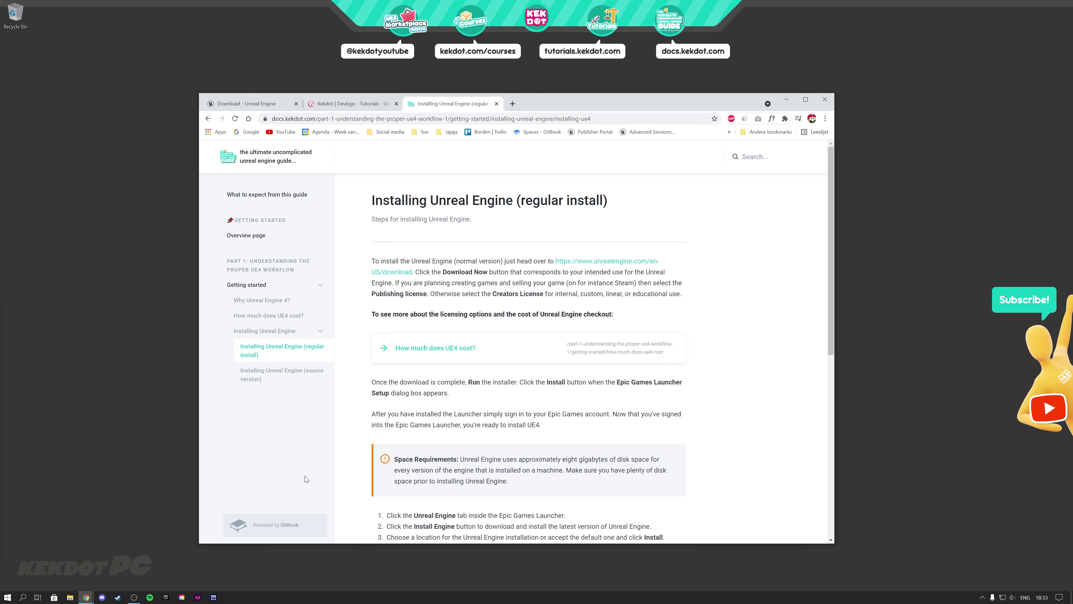
click(258, 379)
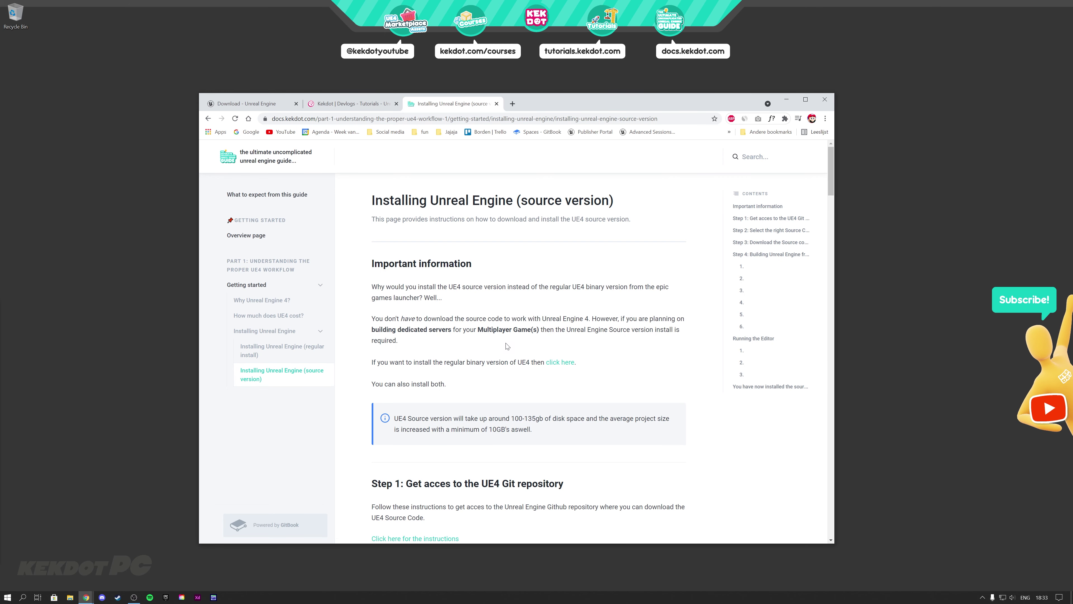
Read the intro about building dedicated servers with the Unreal Engine Source version.
scroll(507, 346, down, 1)
drag(372, 288, 537, 288)
click(539, 299)
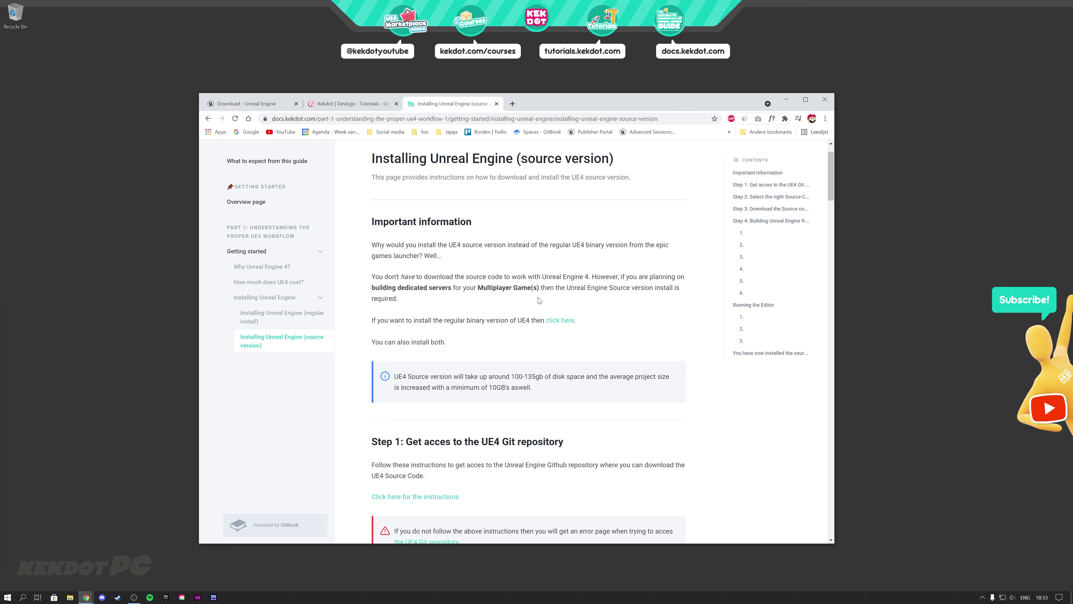
drag(566, 288, 630, 288)
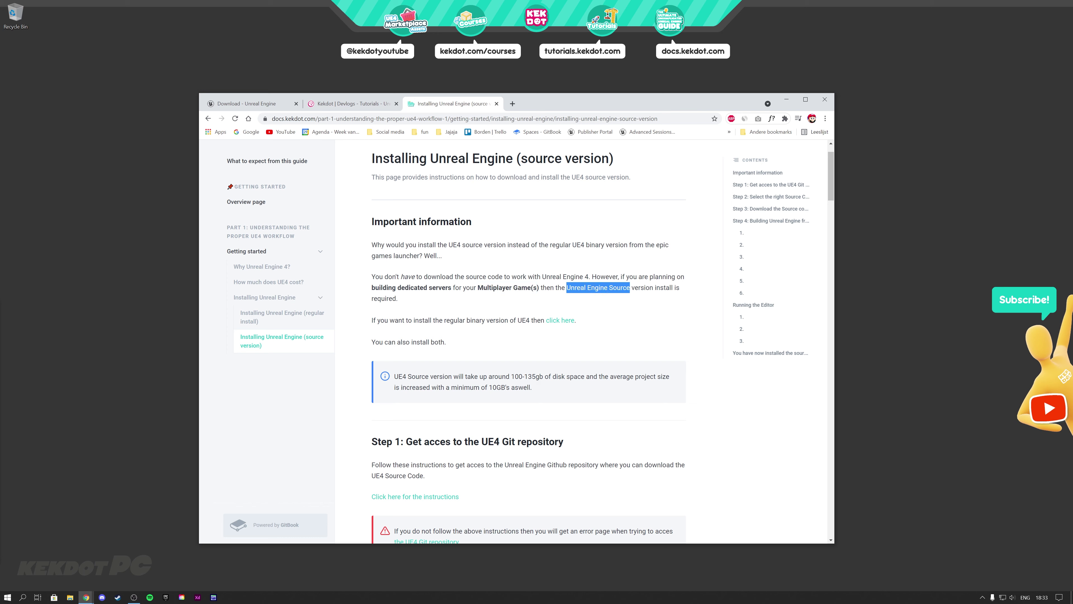
click(620, 305)
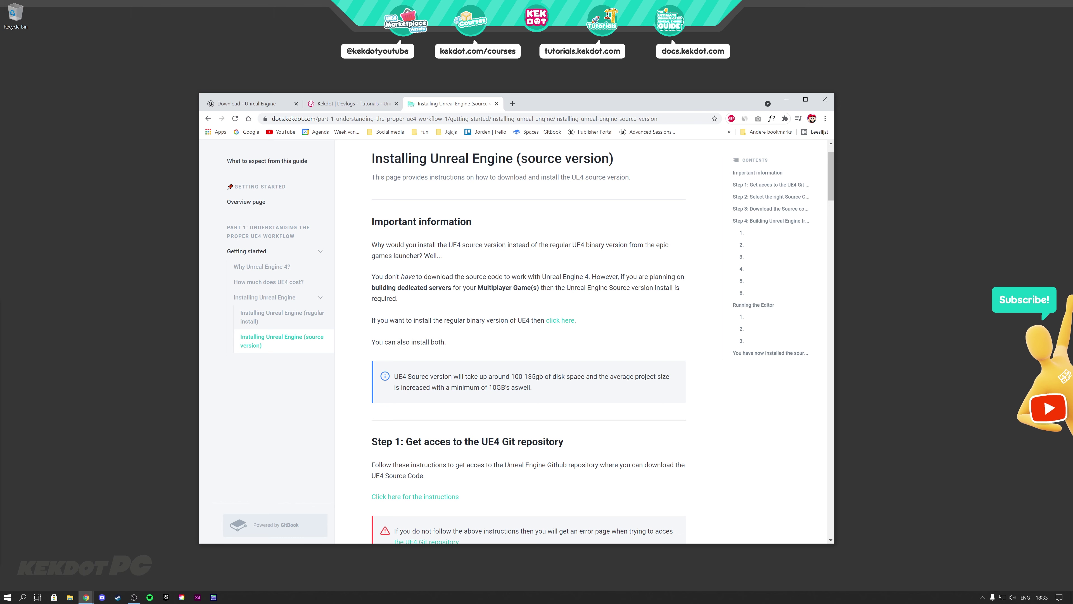
drag(571, 288, 645, 287)
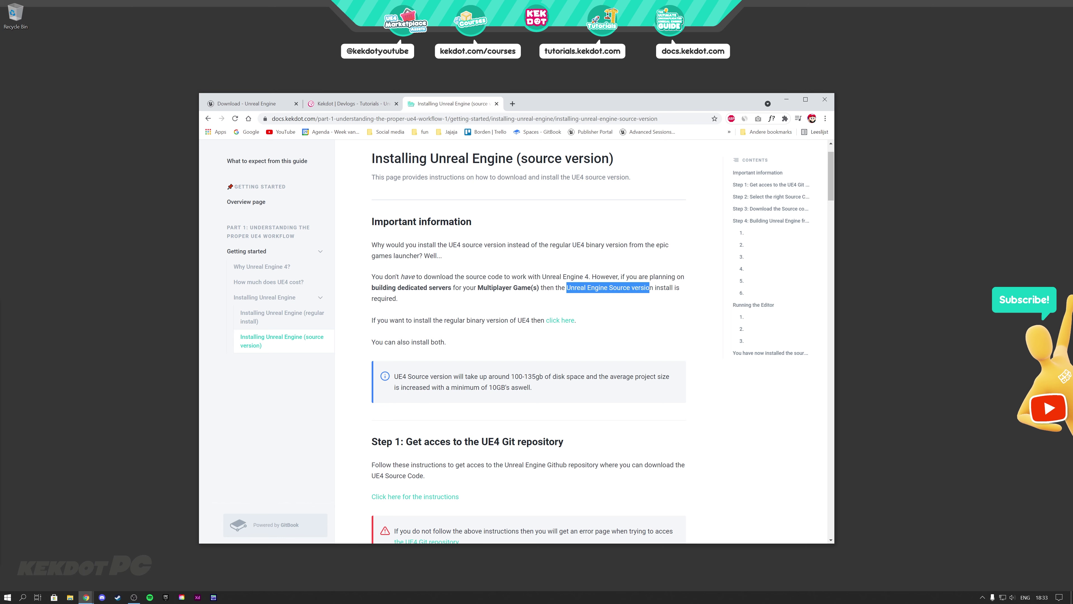
click(638, 310)
Scroll to Step 1 and bring up the link menu for its Git access instructions link.
scroll(625, 306, down, 5)
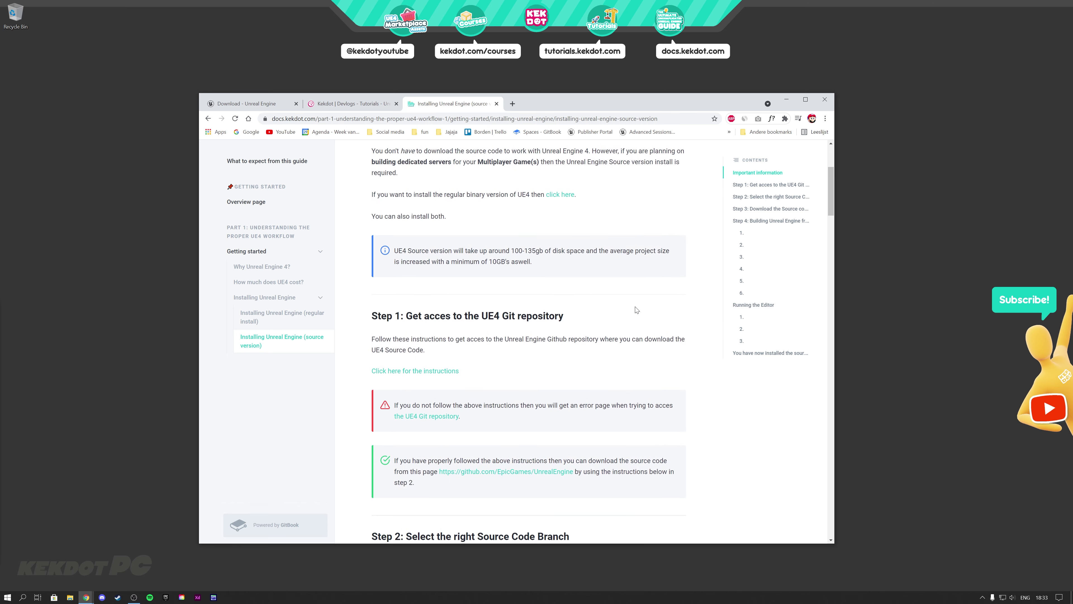
drag(406, 232, 509, 232)
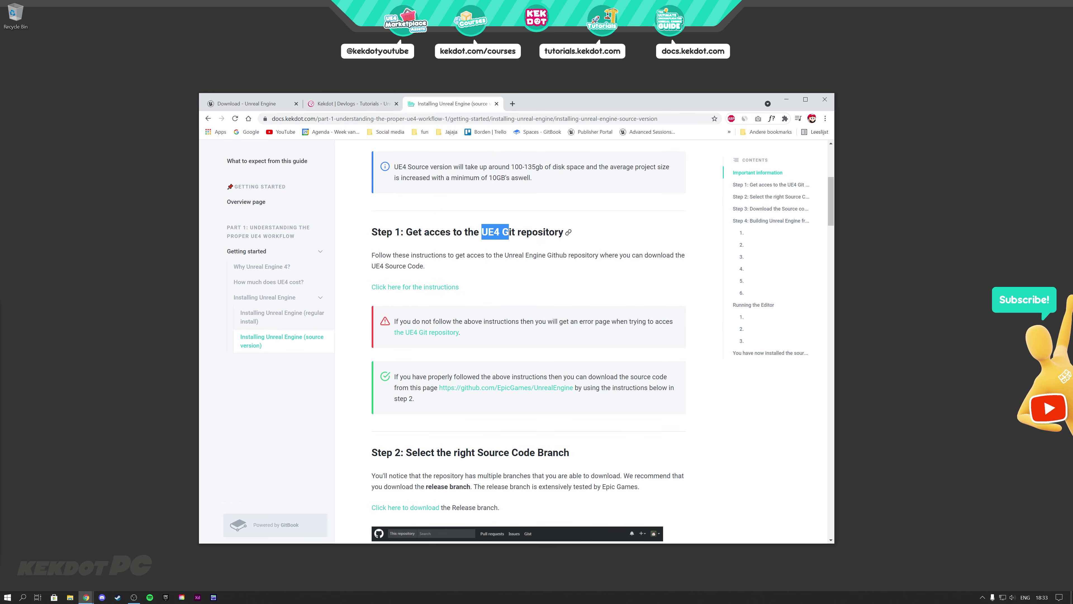
click(549, 241)
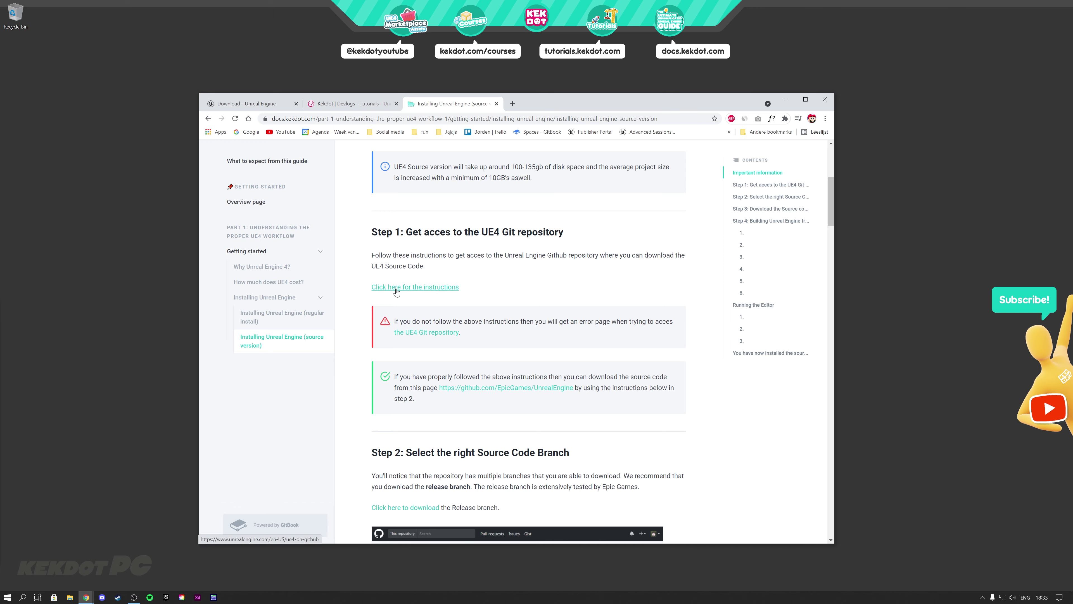
right_click(396, 291)
Open 'Unreal Engine 4 on GitHub' in a new tab and read the GitHub sign-up step.
click(422, 296)
click(543, 106)
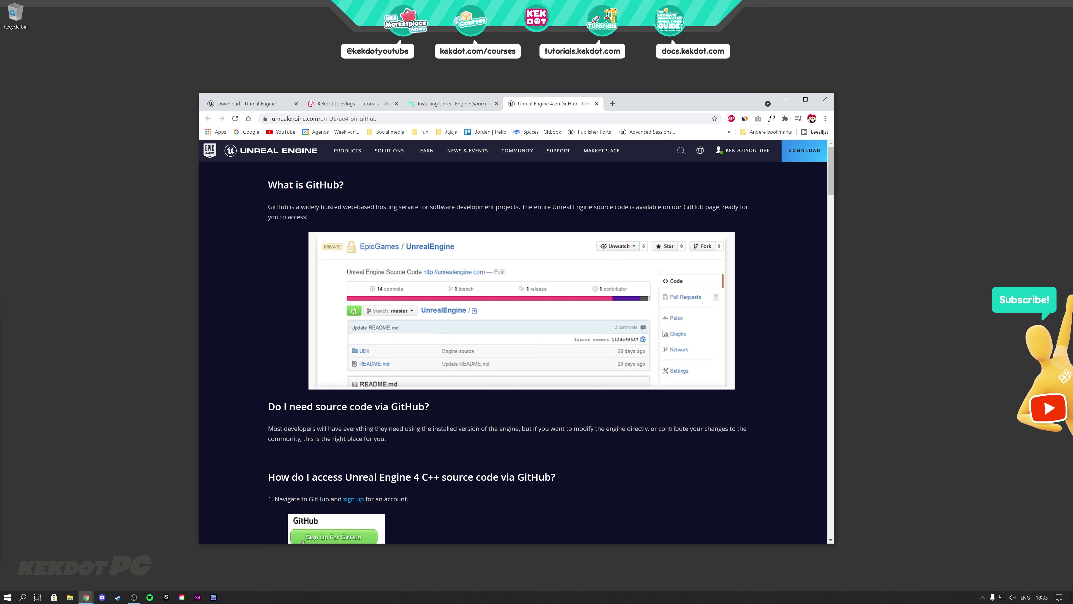
scroll(440, 412, down, 4)
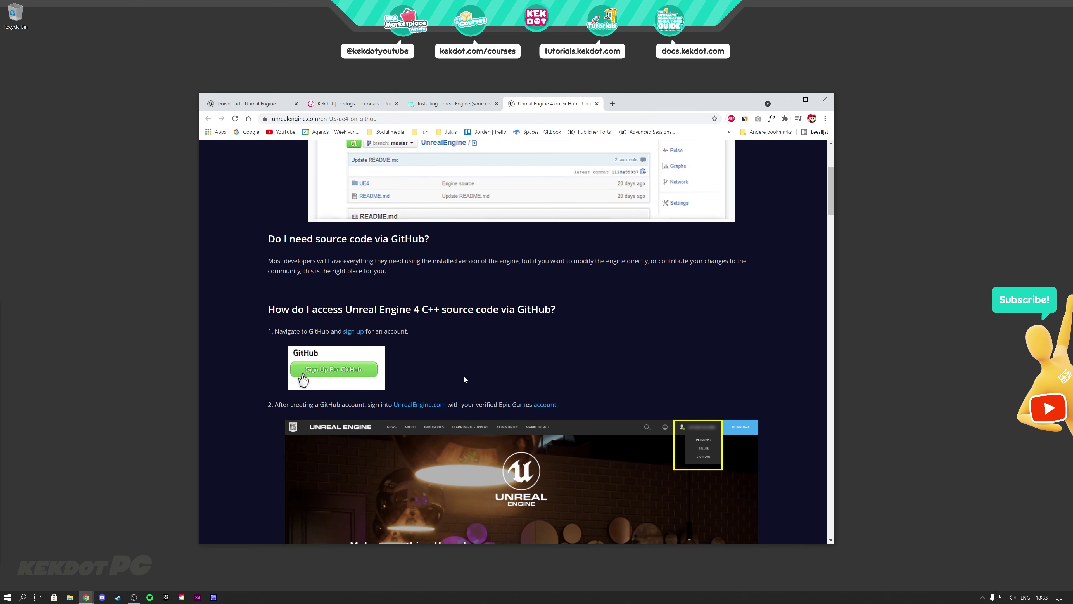
drag(275, 331, 415, 333)
click(415, 333)
Open step 2's UnrealEngine.com link in a new tab and show the signed-in account dropdown.
scroll(418, 334, down, 3)
drag(274, 279, 376, 282)
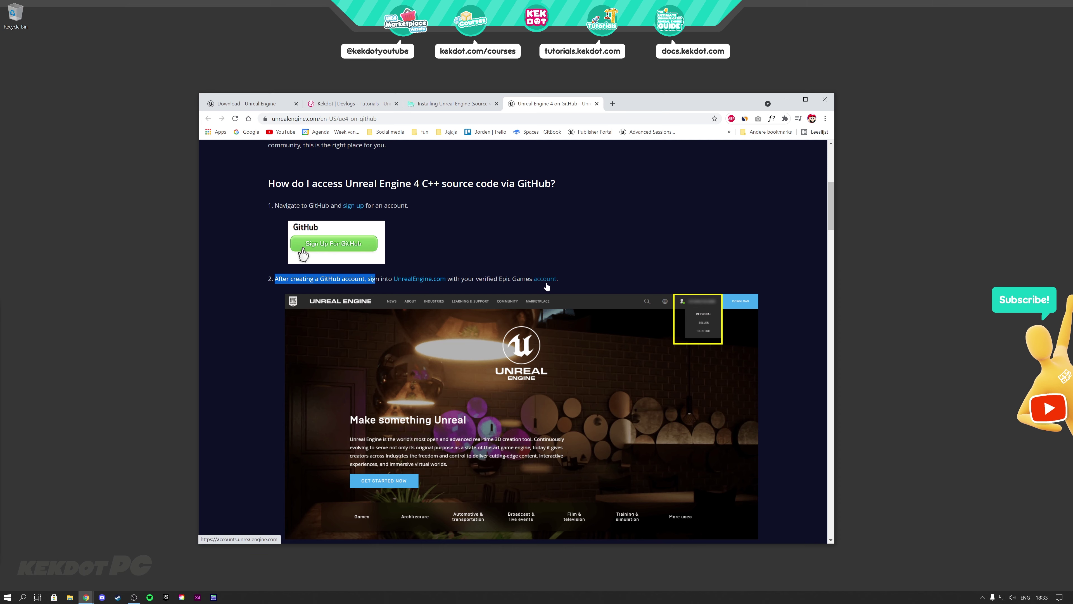
right_click(424, 284)
click(429, 288)
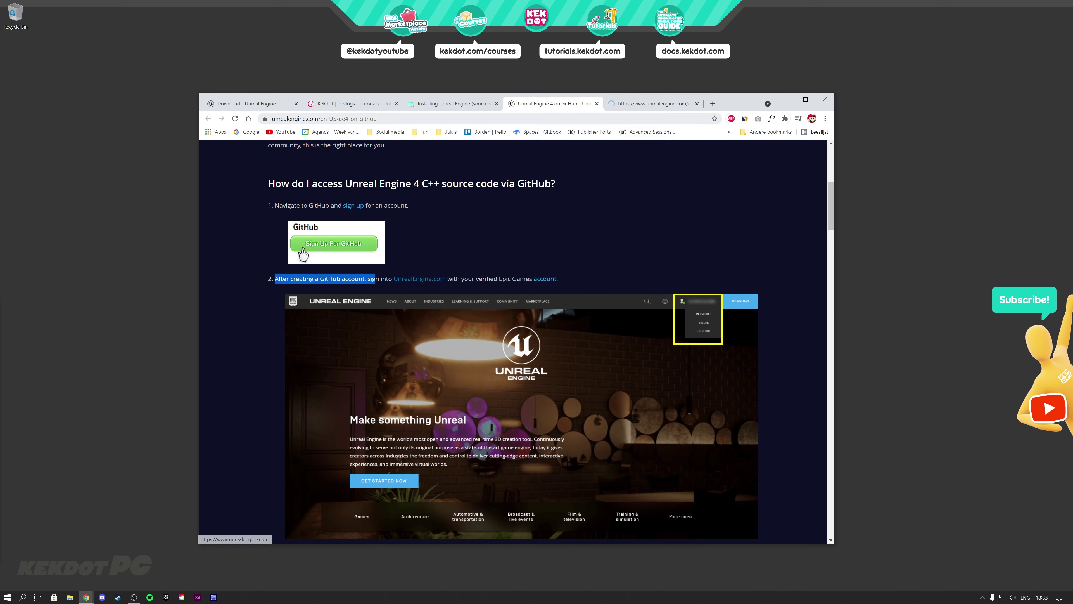
click(649, 105)
mouse_move(741, 159)
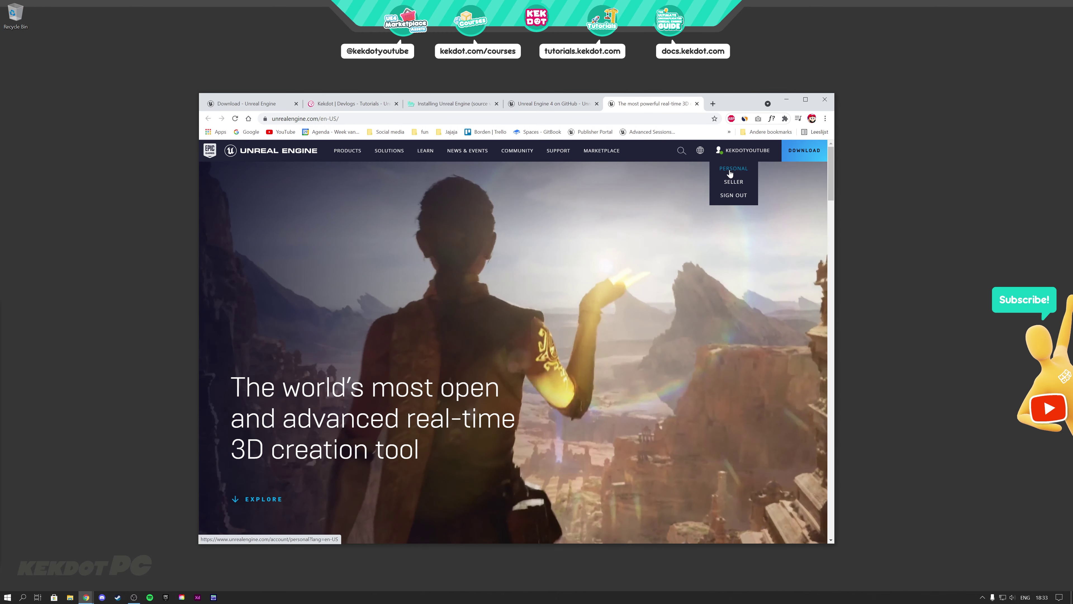
Go to Personal > Connections > Accounts and confirm a GitHub account is linked alongside Google.
click(731, 169)
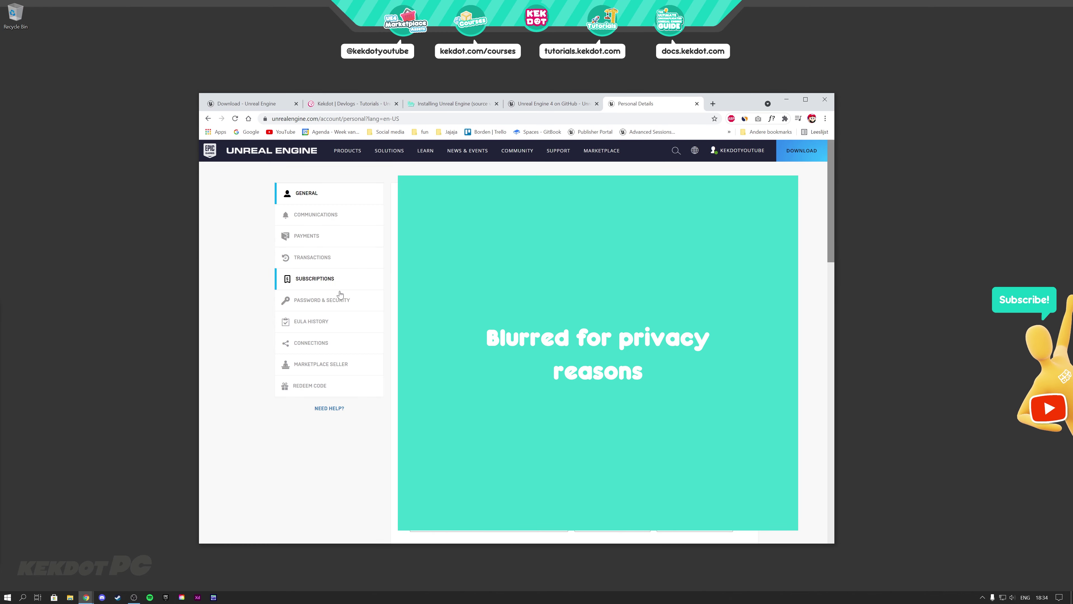
click(313, 344)
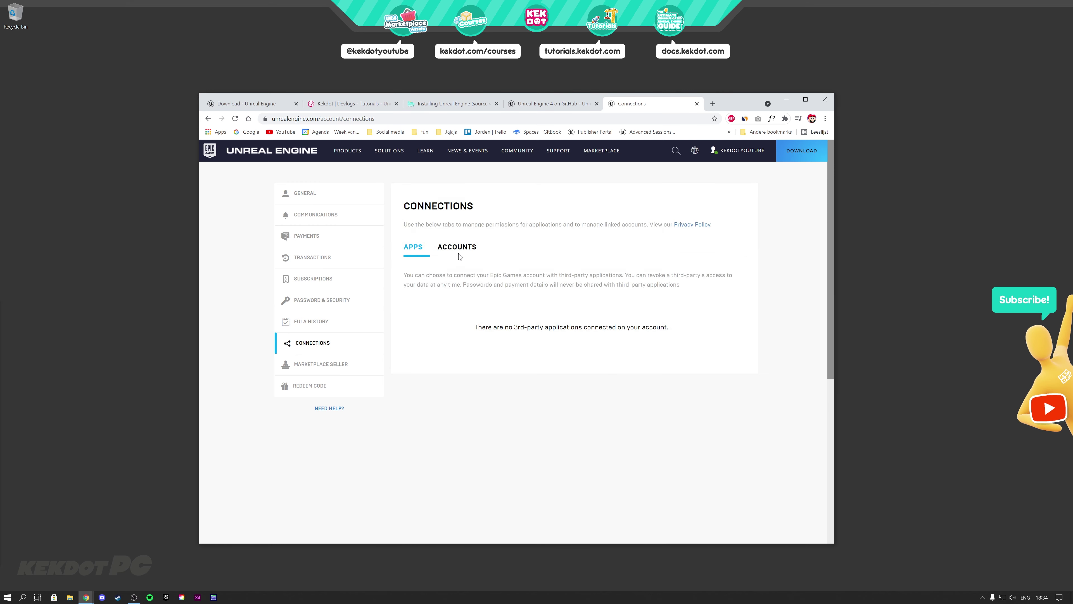
click(460, 250)
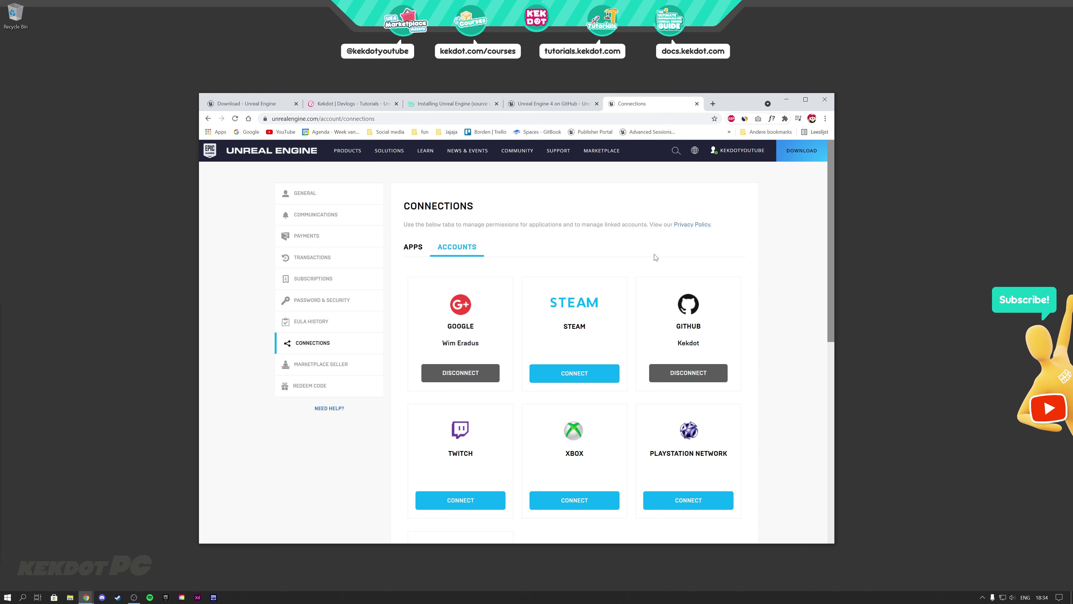
scroll(669, 246, down, 1)
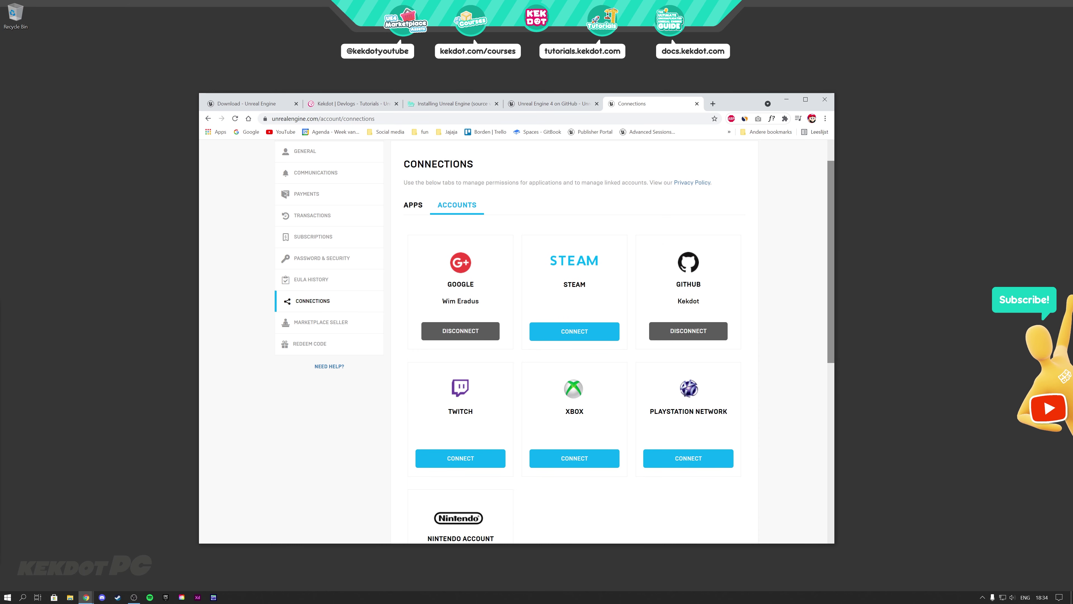
drag(676, 284, 707, 288)
double_click(689, 300)
click(718, 312)
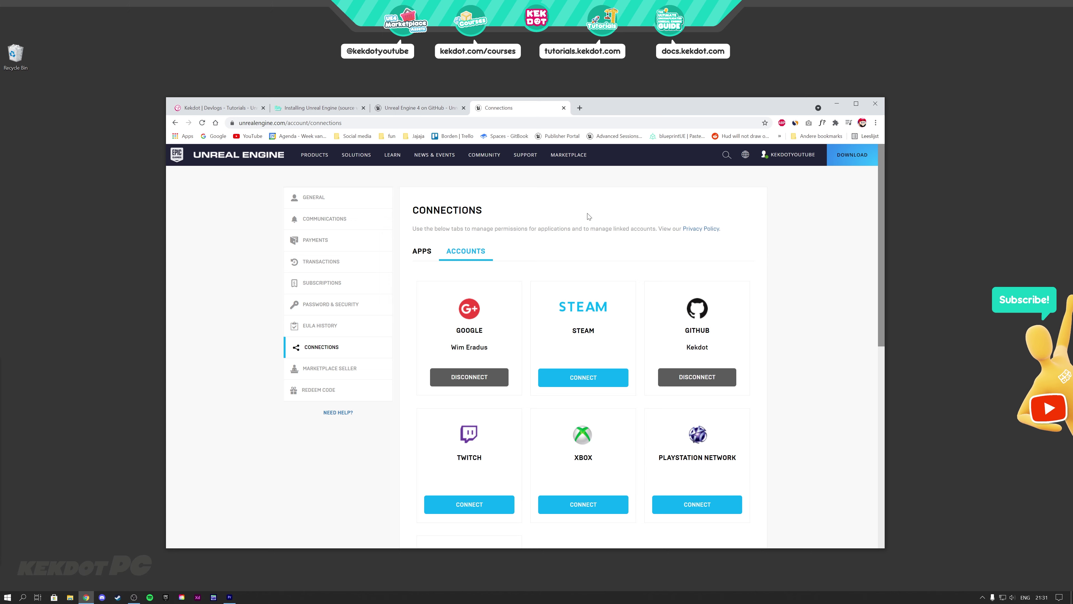
click(422, 108)
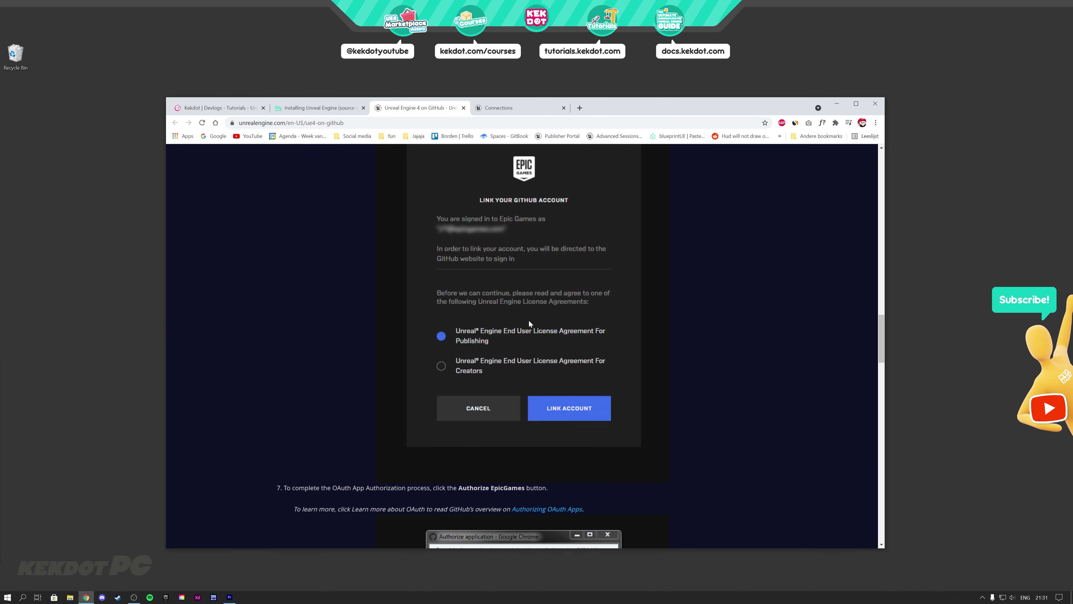
scroll(529, 321, up, 6)
scroll(541, 362, down, 5)
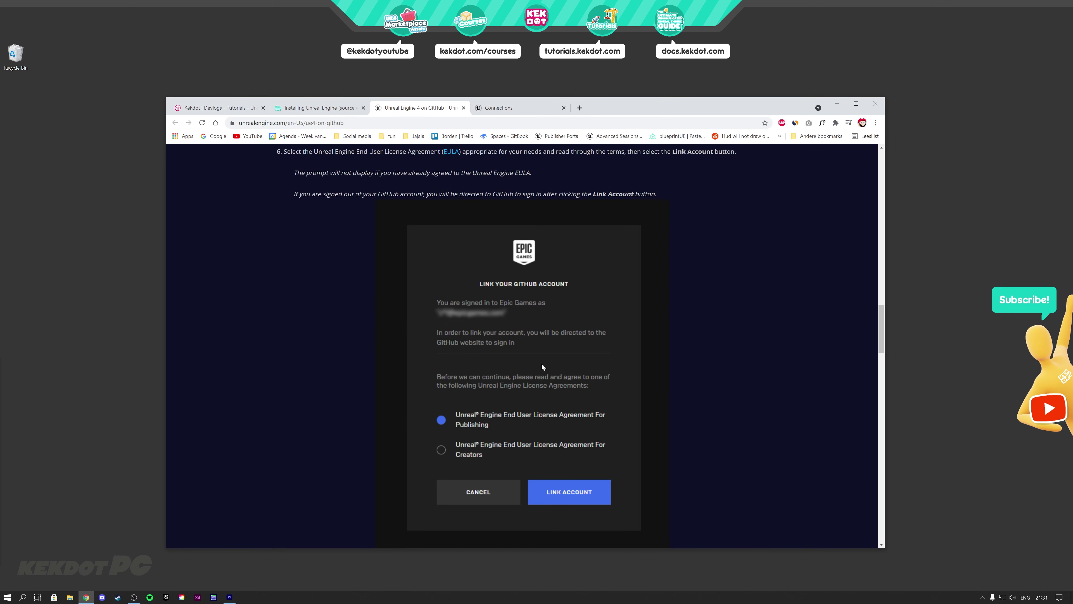
scroll(541, 362, down, 2)
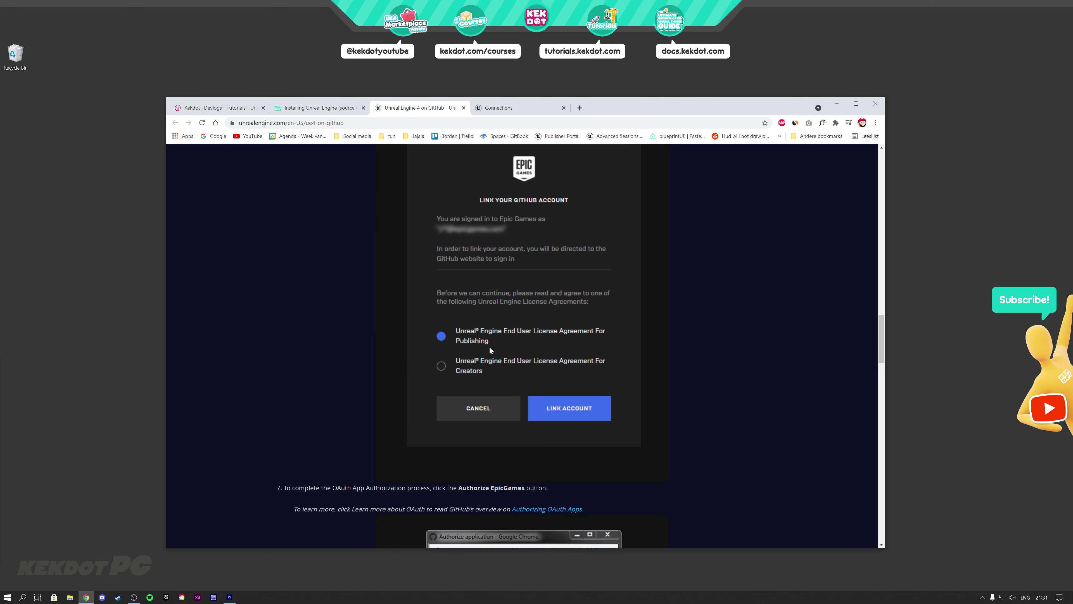
scroll(544, 343, down, 8)
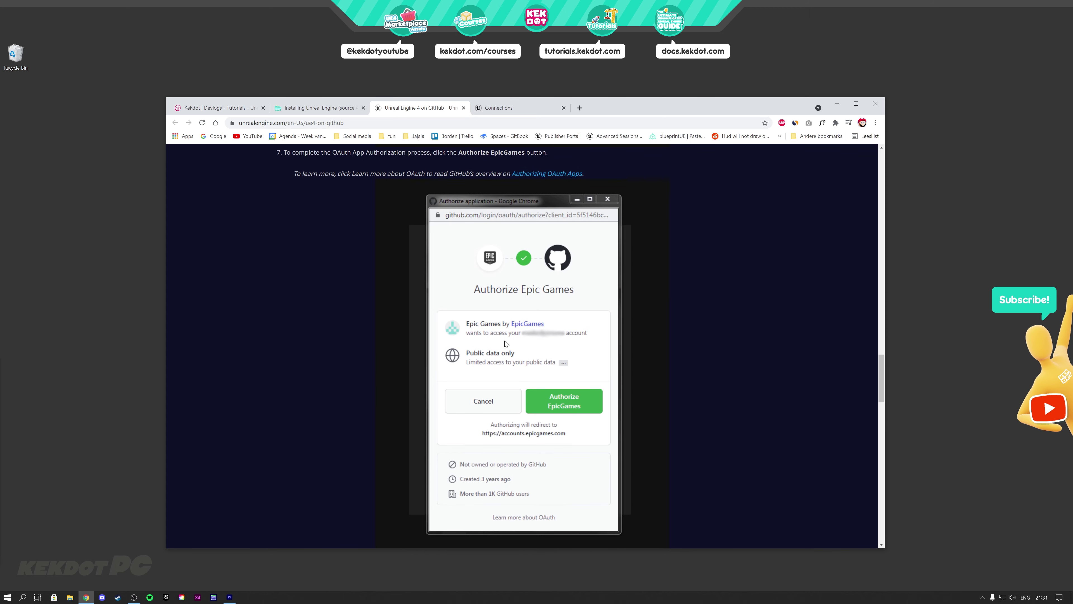
scroll(563, 292, down, 9)
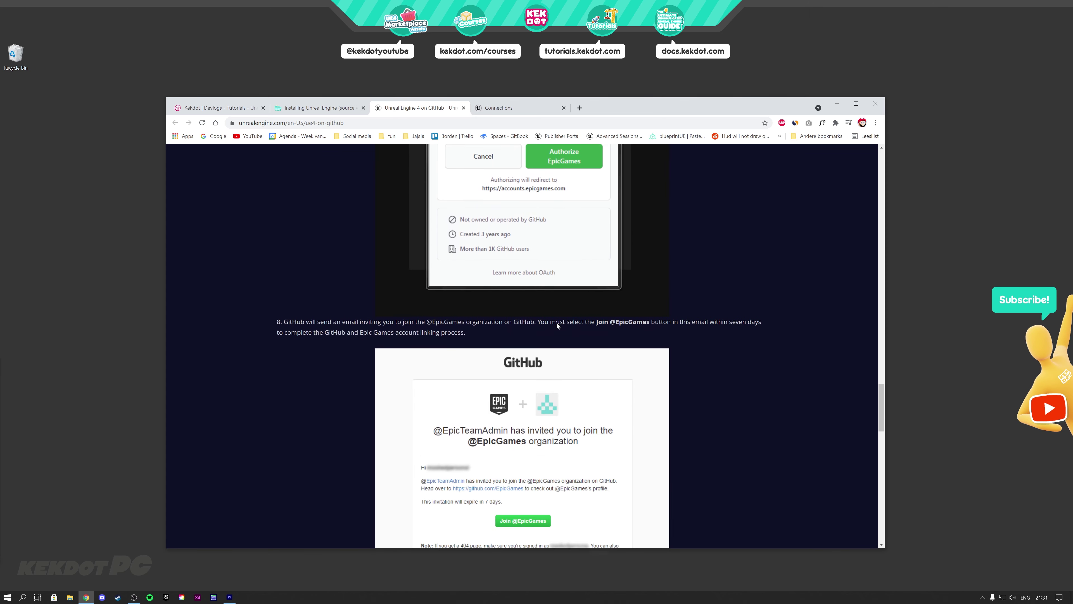
drag(297, 189, 398, 189)
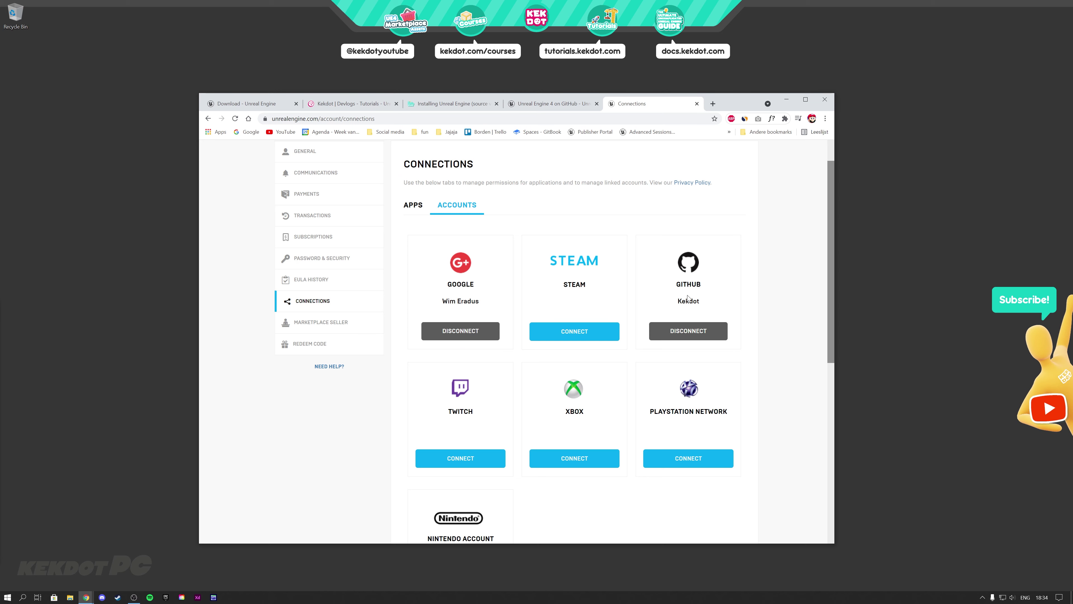
From the Kekdot guide, open the github.com/EpicGames/UnrealEngine link in a new tab and view it.
drag(676, 282, 698, 301)
key(ctrl+Page_Up)
key(ctrl+Page_Up)
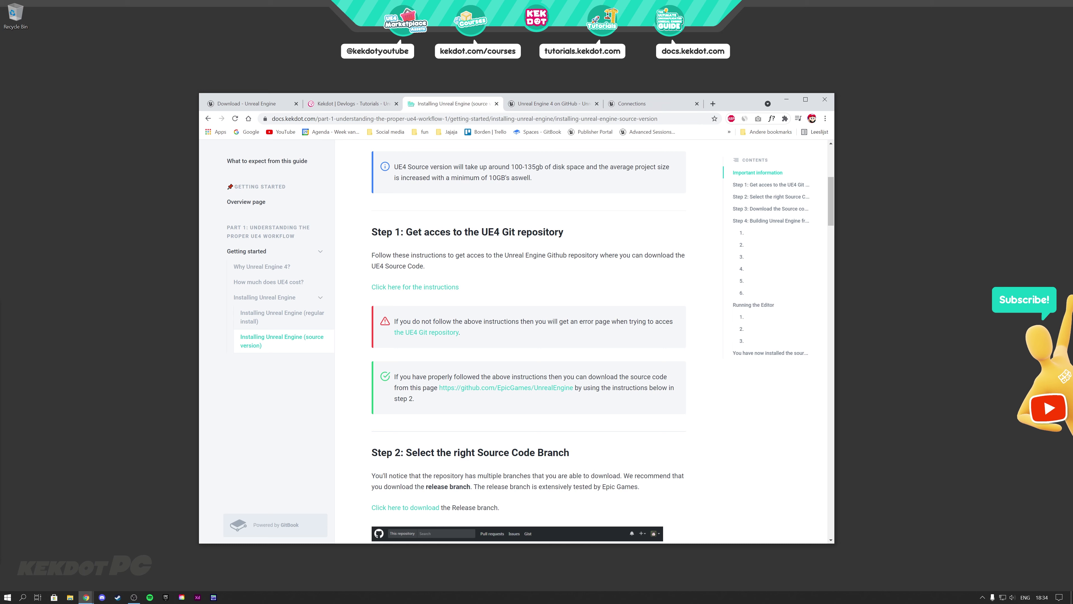
drag(396, 321, 490, 322)
click(451, 299)
right_click(487, 387)
click(520, 392)
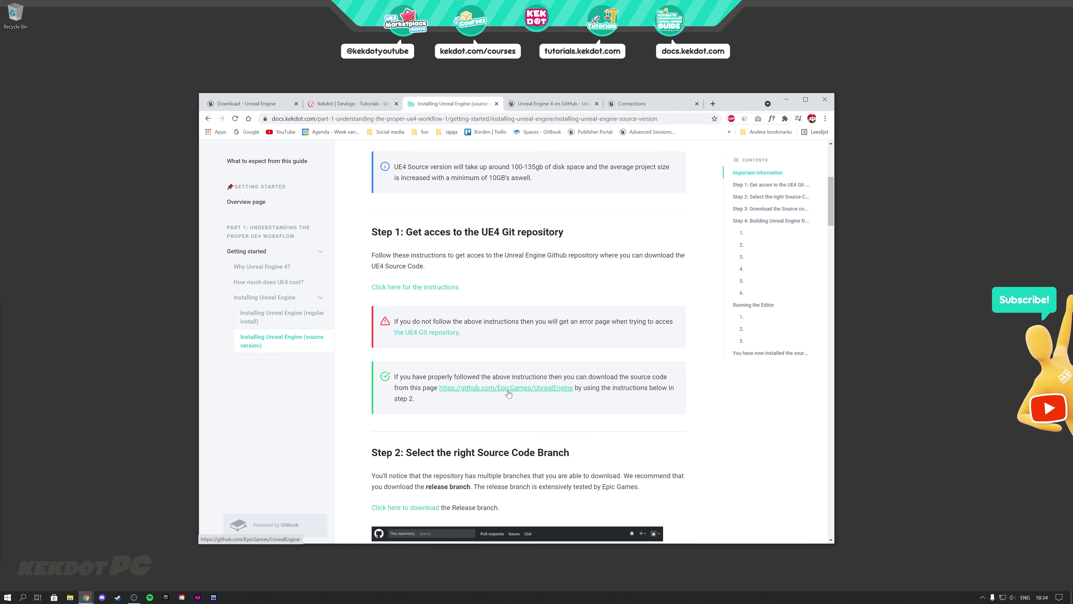
click(503, 104)
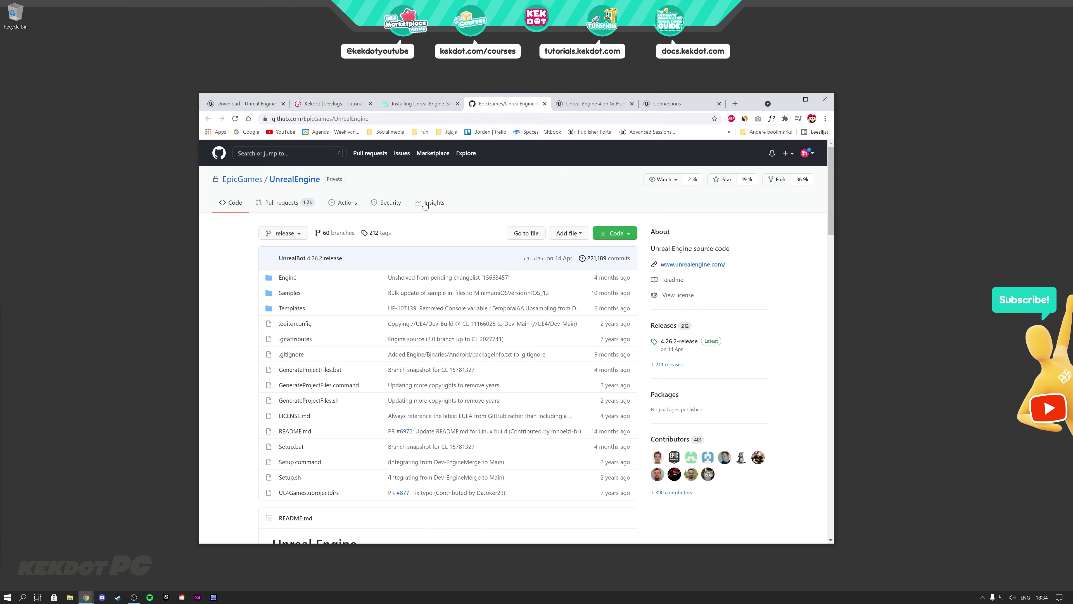
Switch the UnrealEngine repository to the release branch and download it with Code > Download ZIP.
click(426, 117)
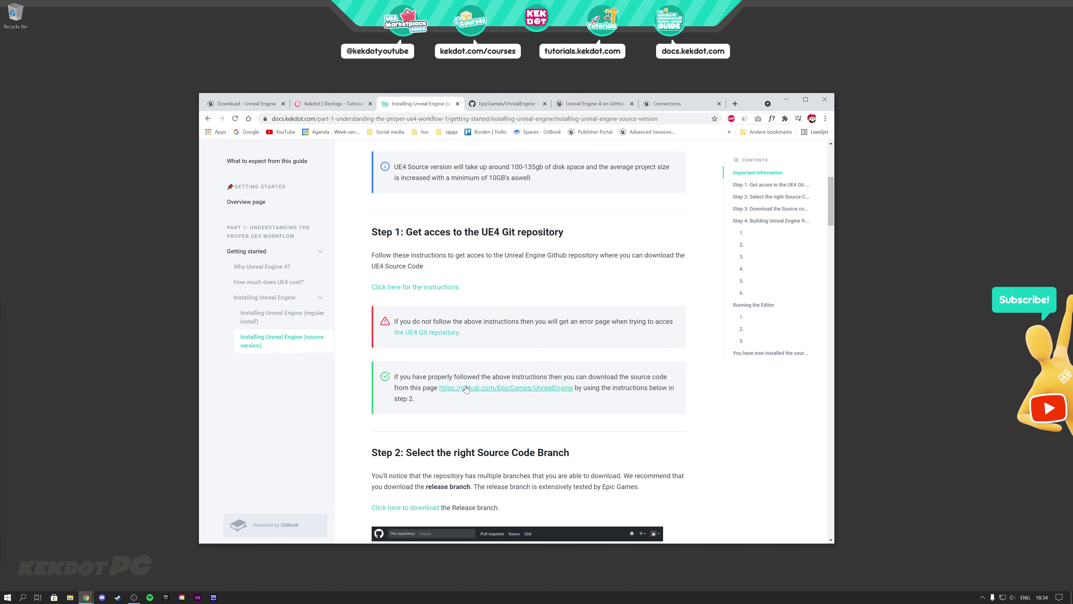
click(491, 105)
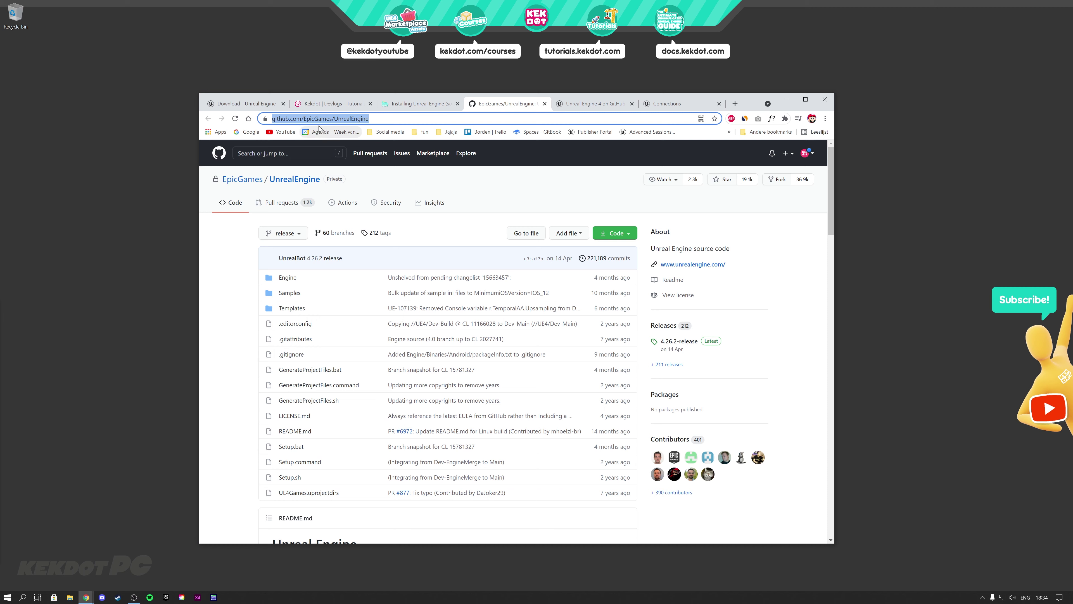
click(472, 234)
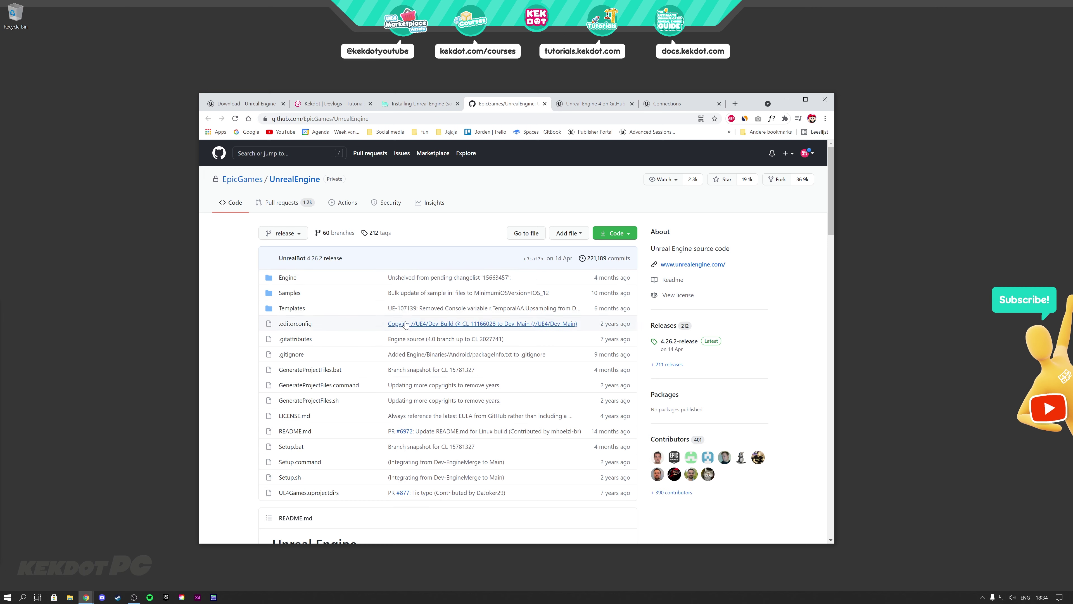
click(303, 233)
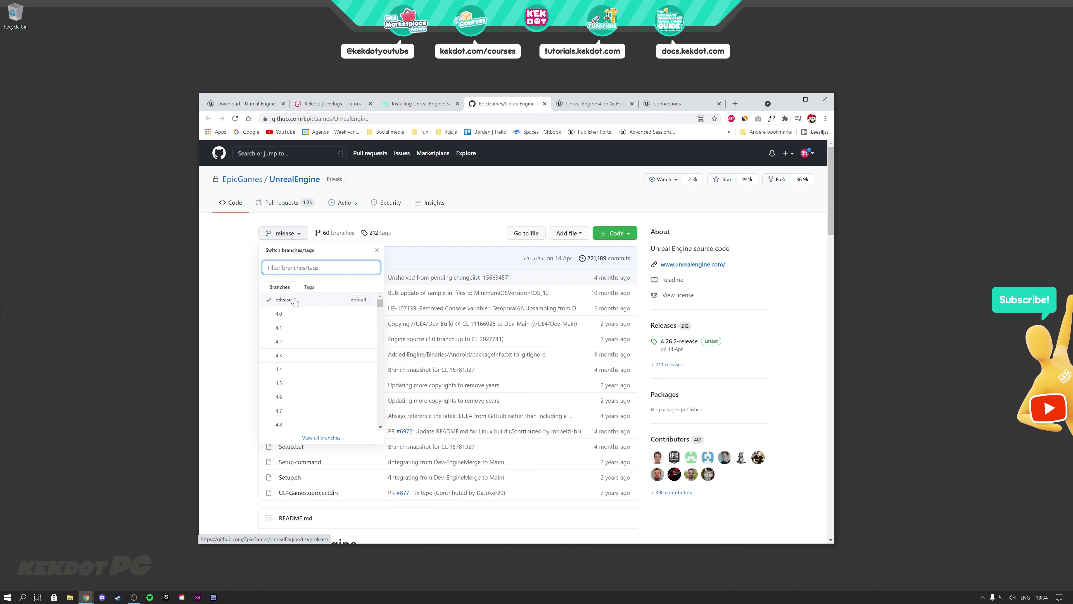
click(294, 300)
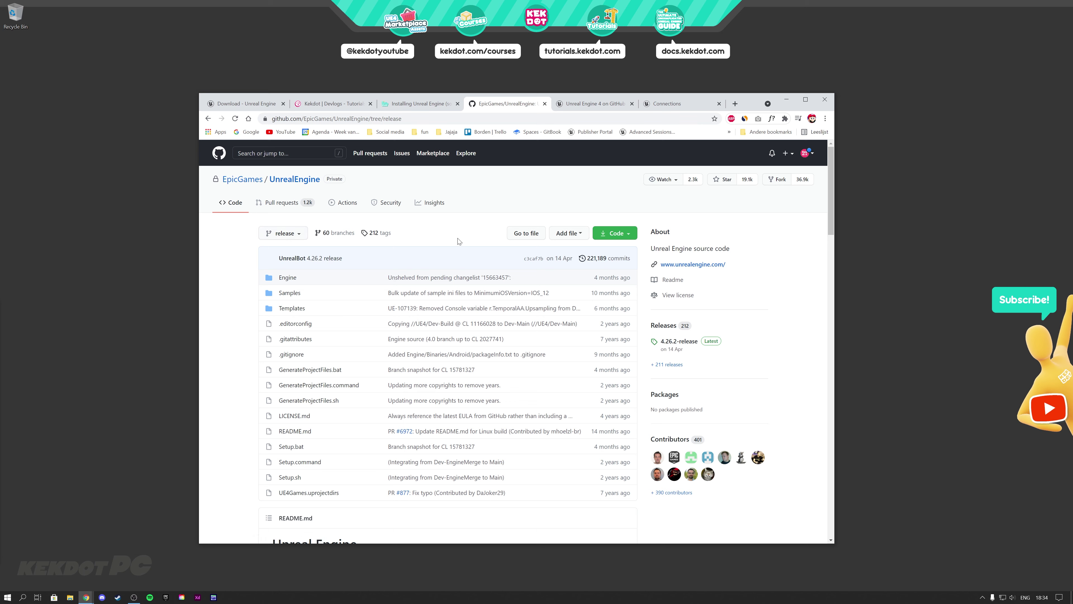
click(631, 236)
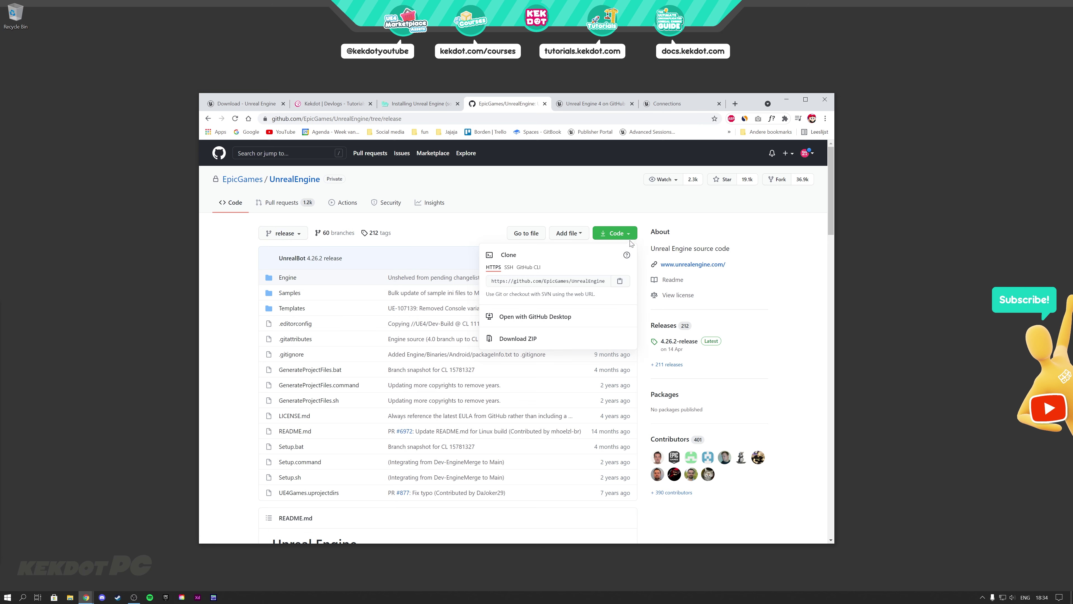
click(519, 340)
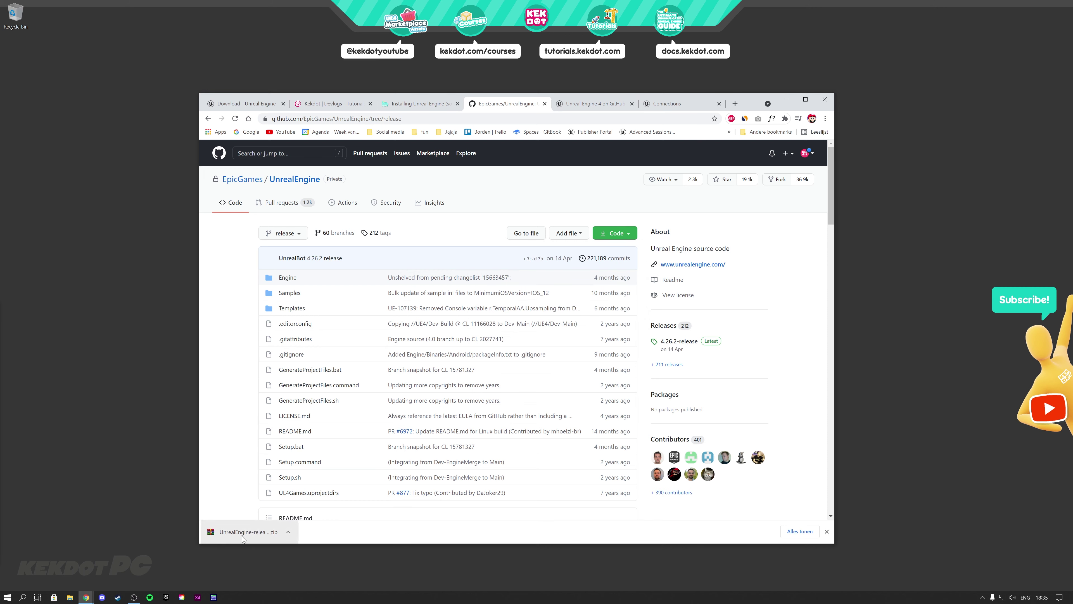
Save UnrealEngine-release.zip to the desktop, open it in WinRAR, and select the UnrealEngine-release folder.
drag(239, 538, 88, 290)
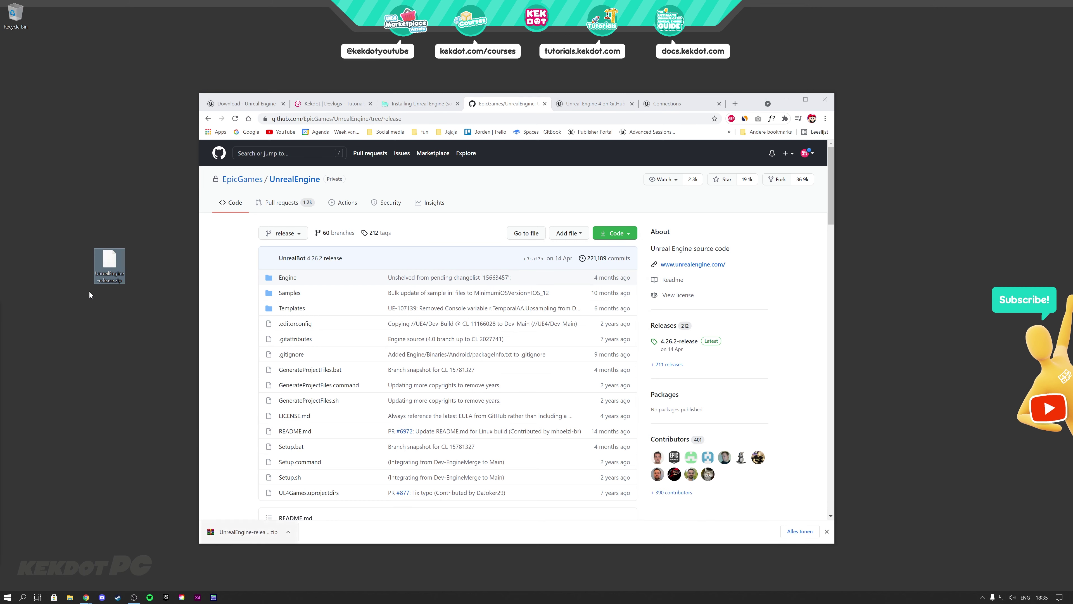
click(101, 310)
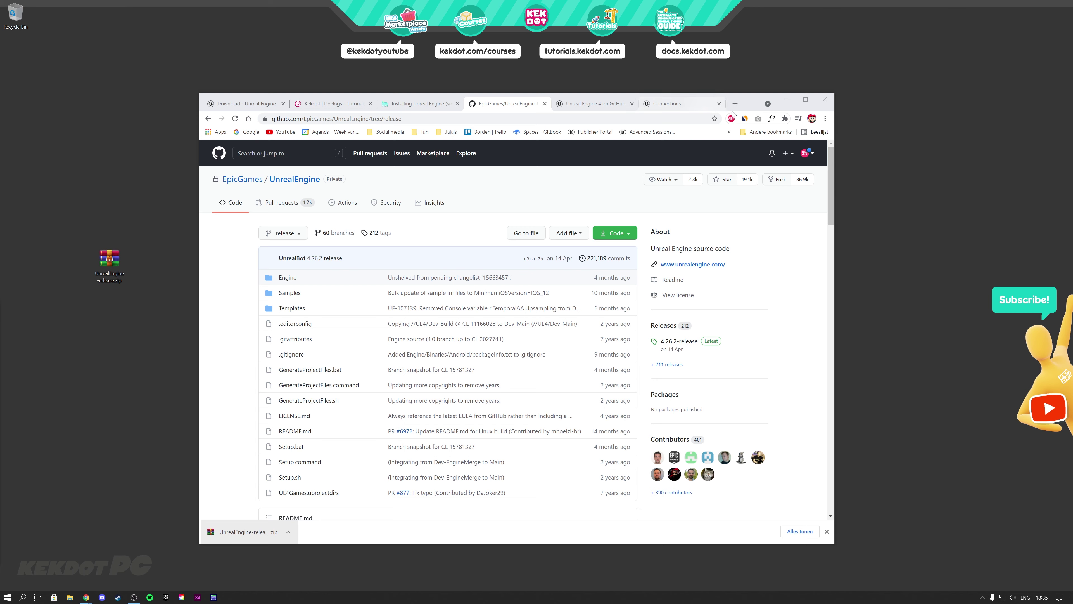
click(788, 99)
double_click(110, 258)
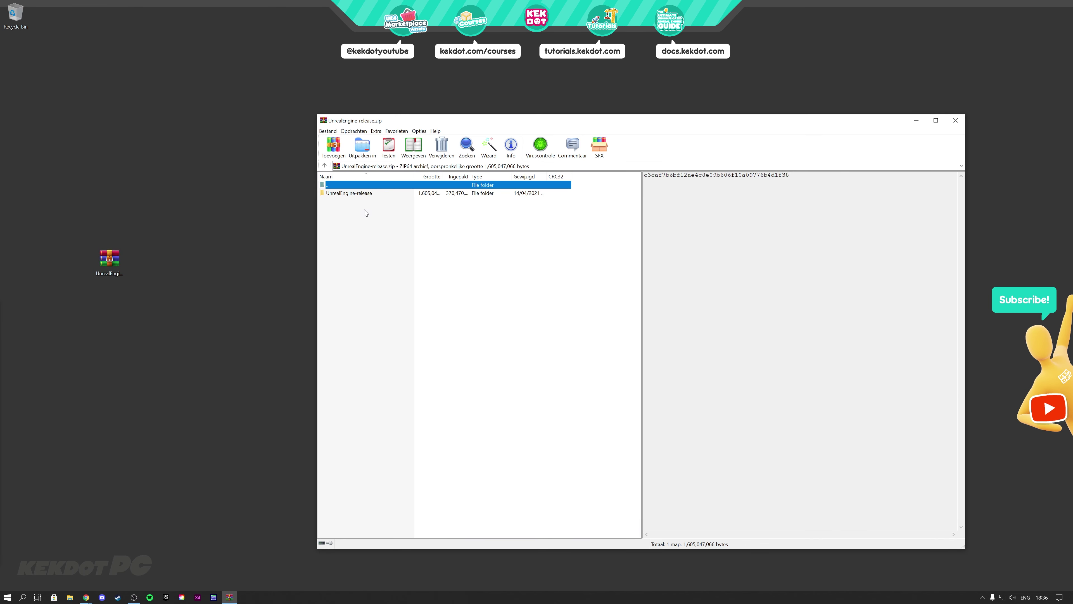
click(351, 193)
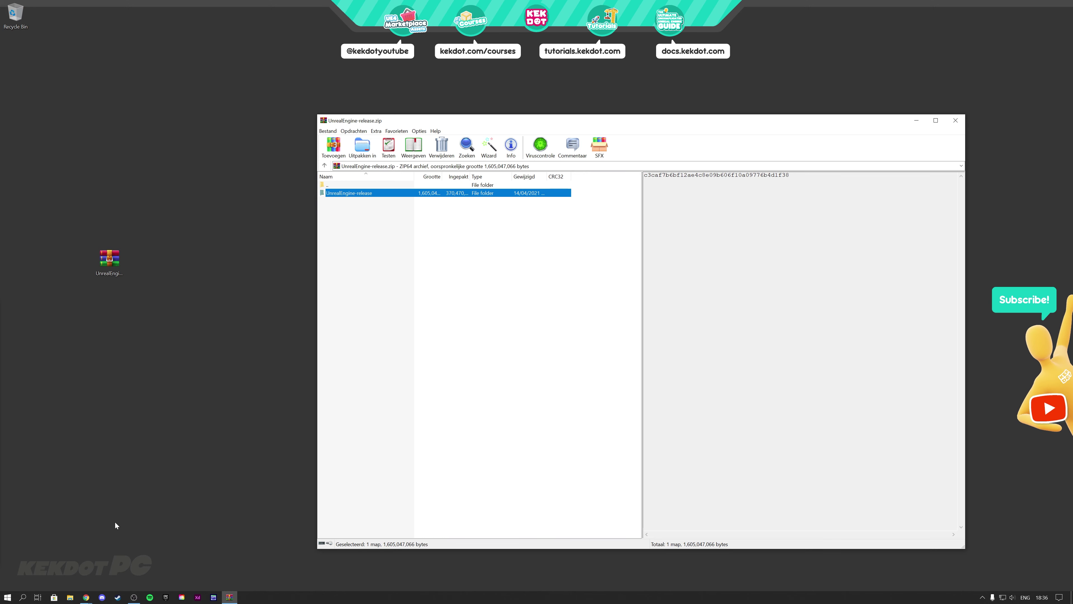
Open Local Disk (C:) in Explorer and extract the UnrealEngine-release folder onto it.
click(70, 597)
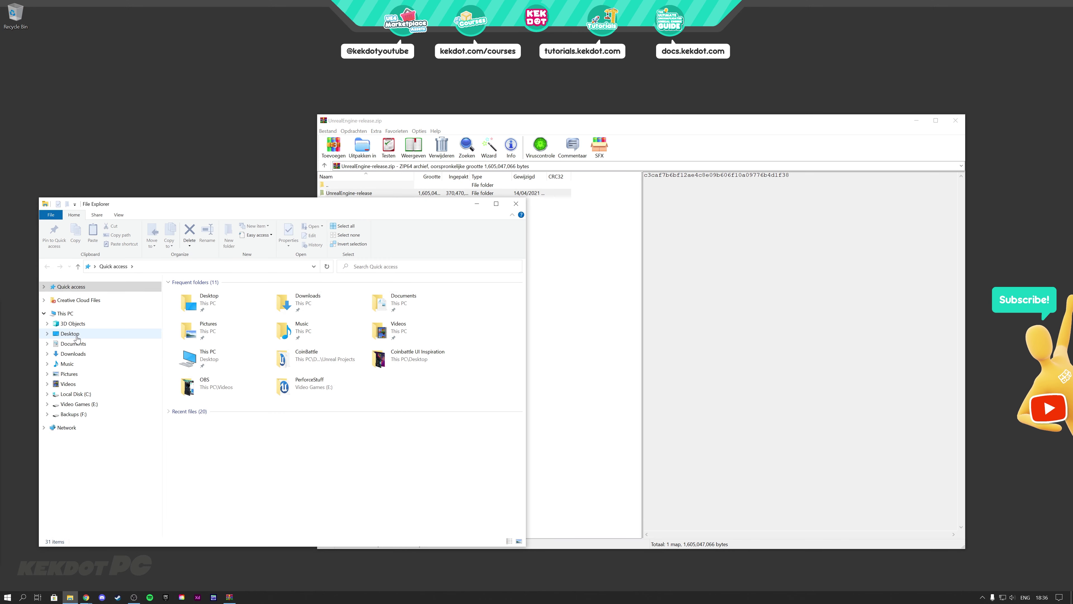
click(65, 314)
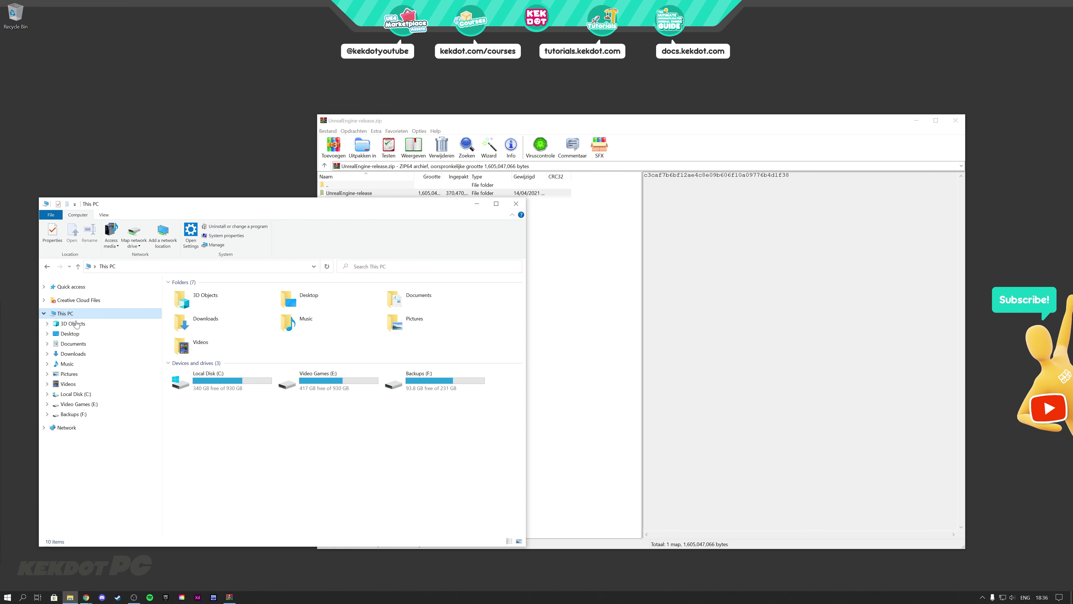
double_click(212, 380)
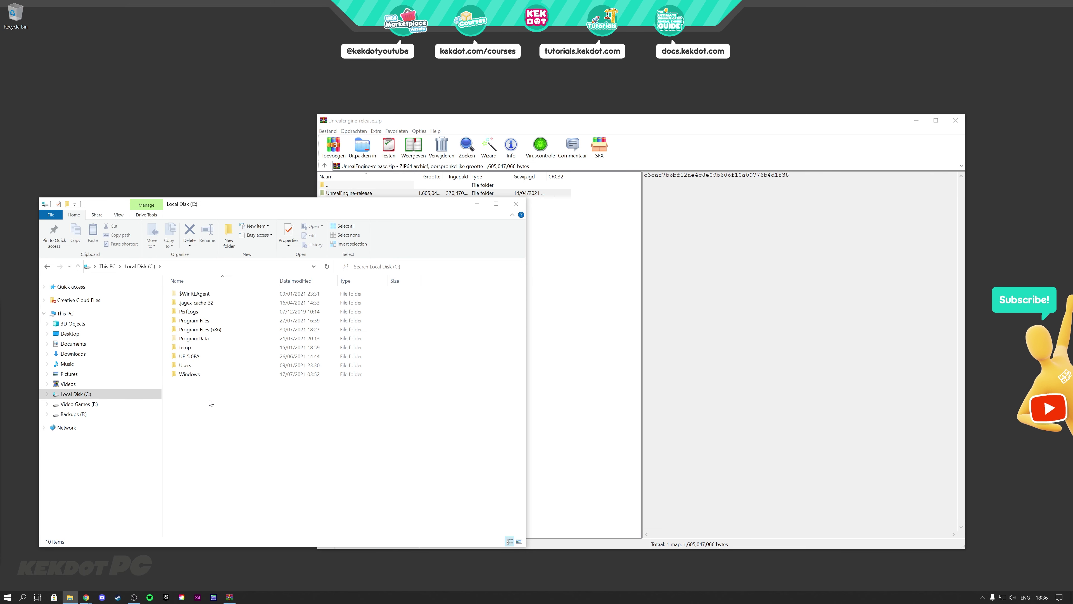
drag(625, 122, 780, 124)
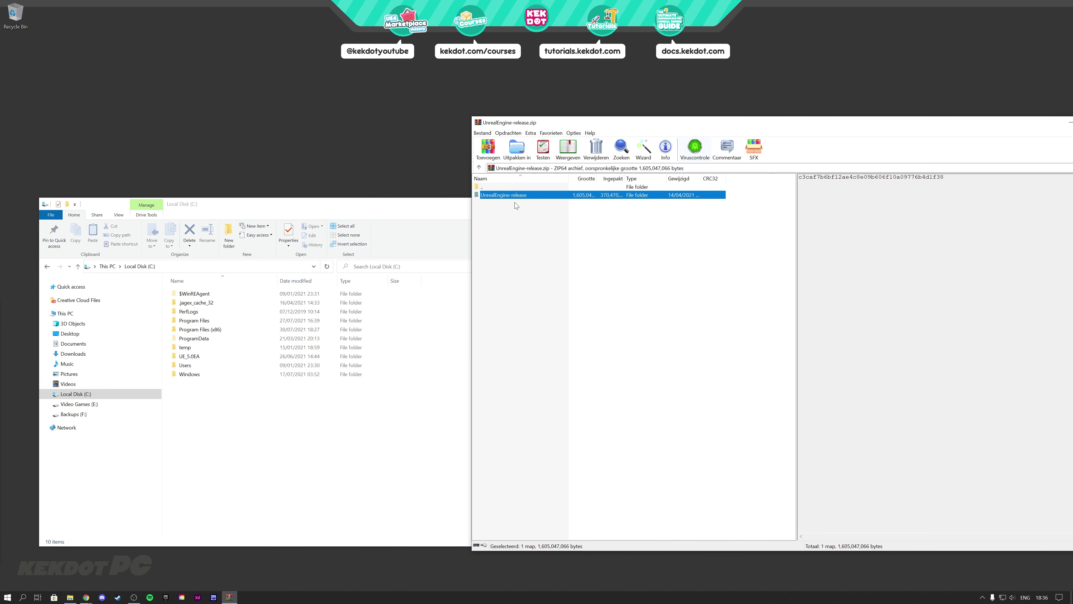
drag(497, 195, 214, 429)
drag(767, 309, 550, 220)
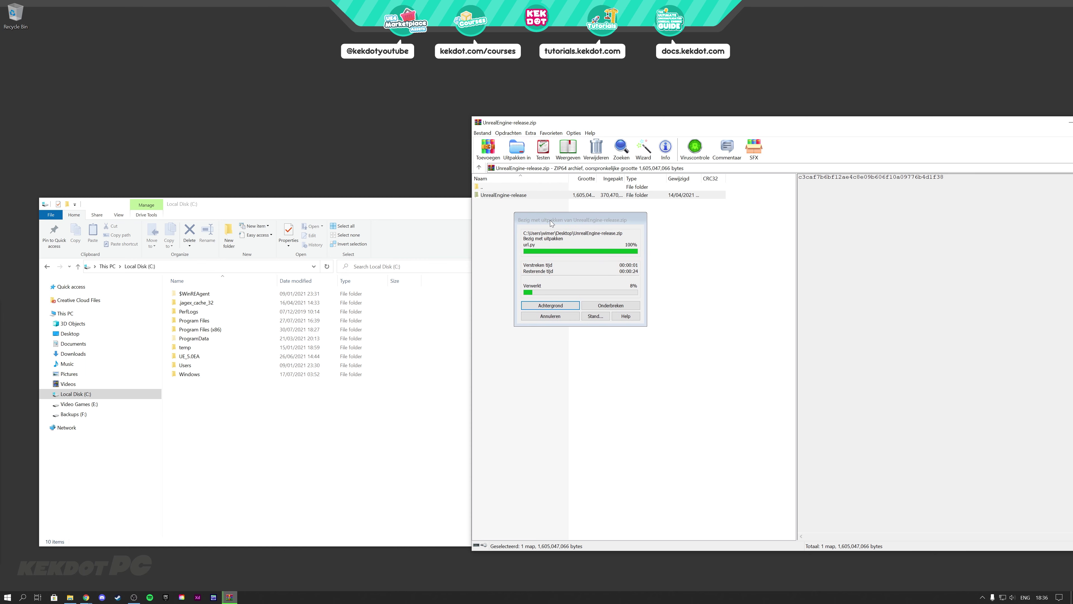
Close WinRAR and move the Explorer window to the centre of the screen.
drag(771, 126, 664, 124)
click(1005, 123)
drag(334, 200, 579, 184)
drag(103, 257, 16, 17)
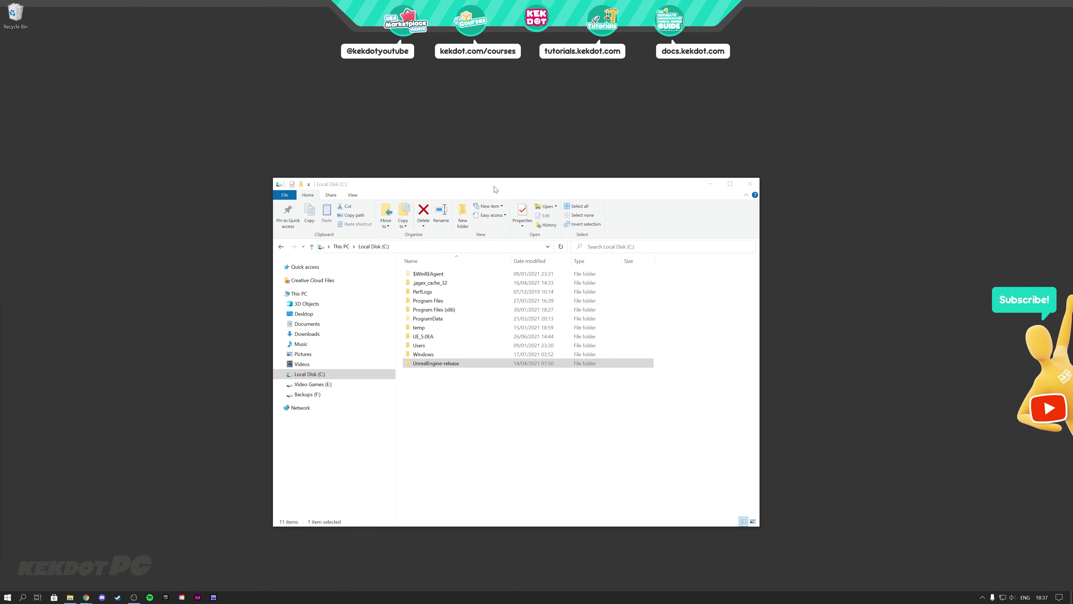
Open the extracted UnrealEngine-release folder in Explorer, then bring the Chrome GitHub window back.
drag(496, 189, 416, 162)
double_click(355, 336)
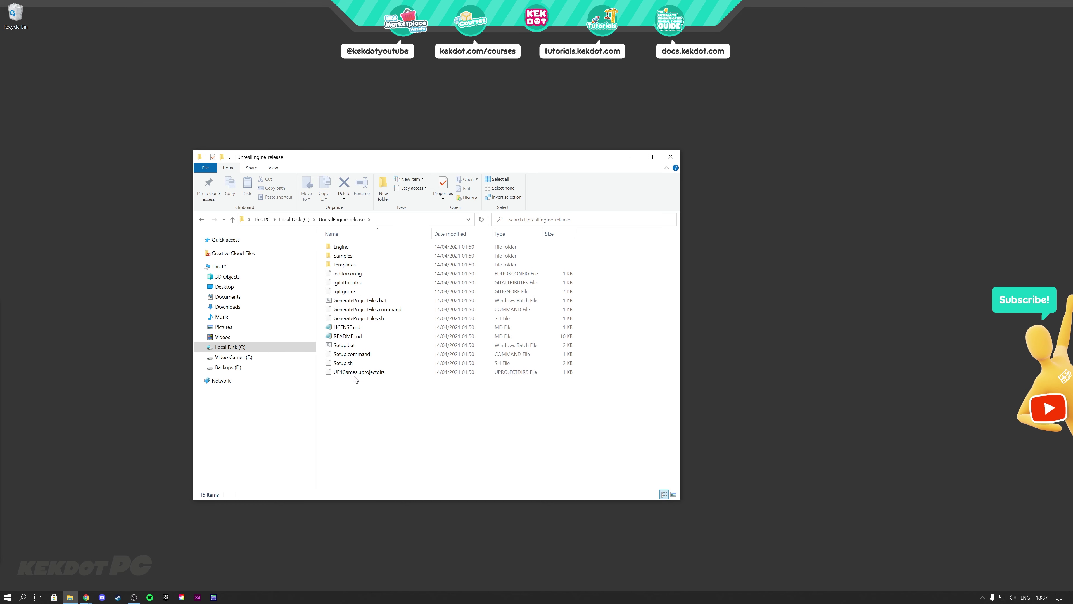
mouse_move(85, 596)
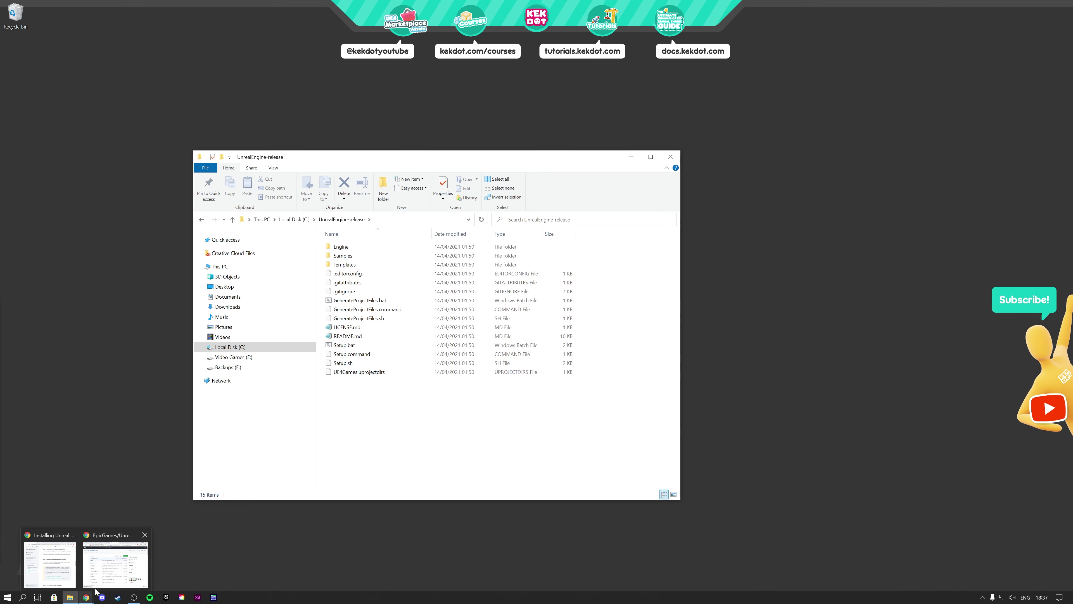
click(106, 578)
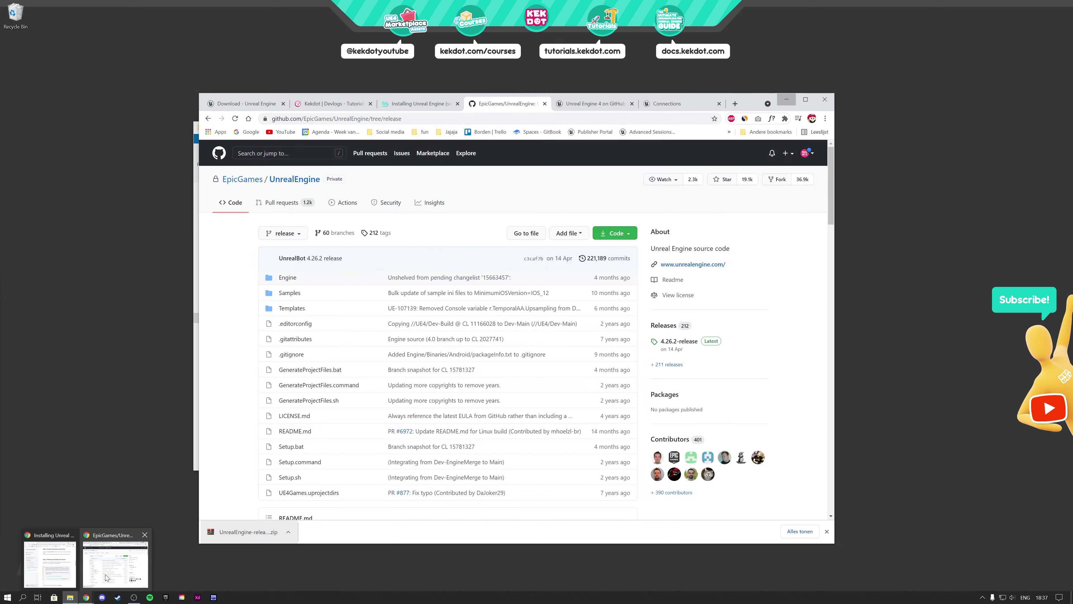
click(419, 104)
Check Step 4's Visual Studio 2017/2019 requirement and open 'Setting up Visual Studio for Unreal Engine' in a new tab.
scroll(570, 344, down, 10)
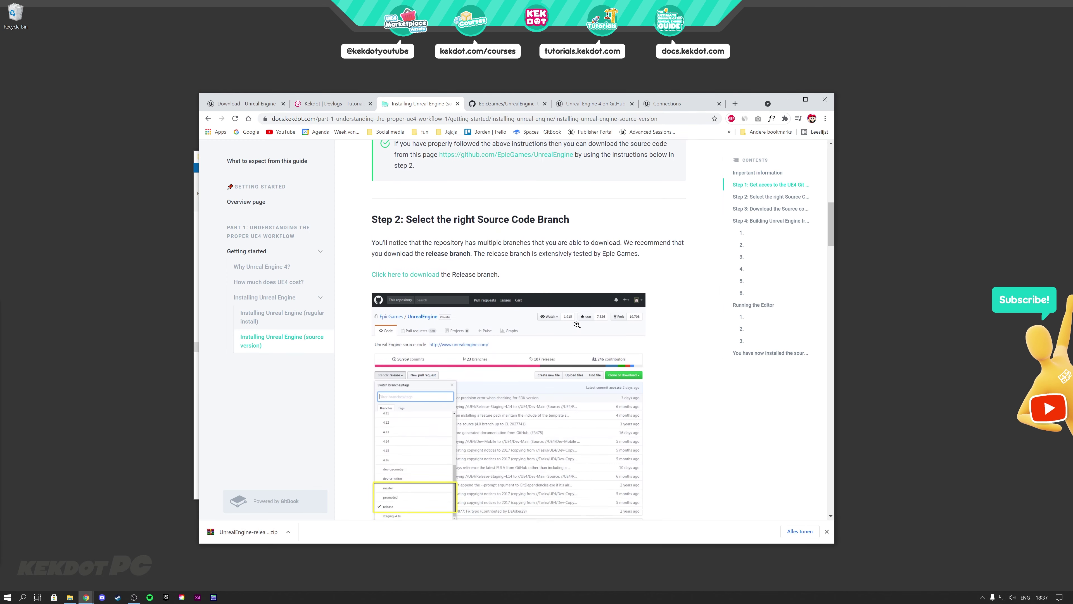
scroll(577, 325, down, 3)
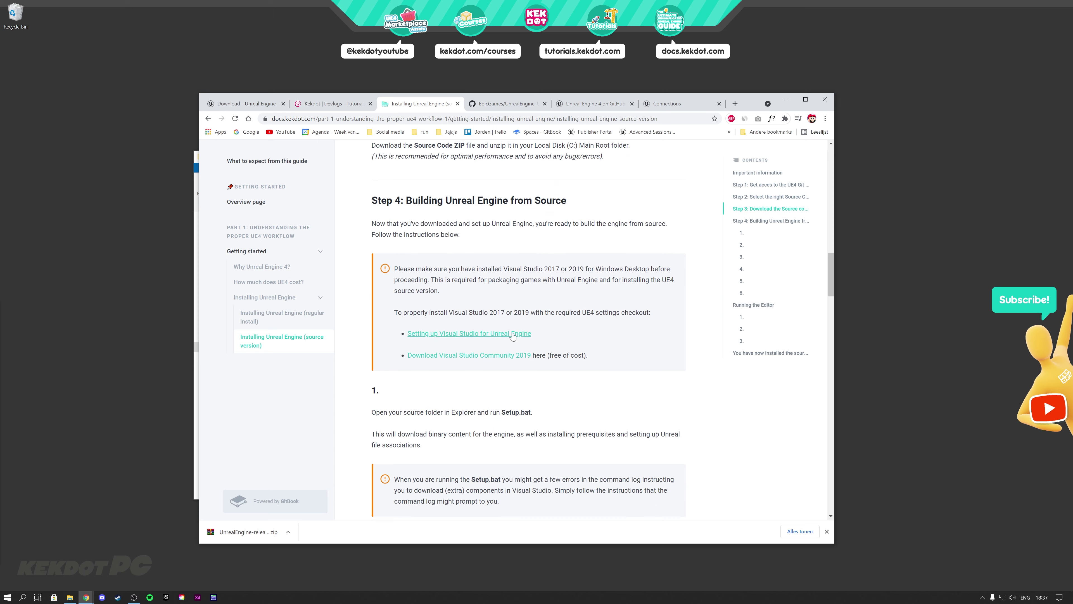
drag(449, 312, 505, 313)
click(505, 312)
drag(513, 312, 528, 320)
click(535, 324)
right_click(437, 335)
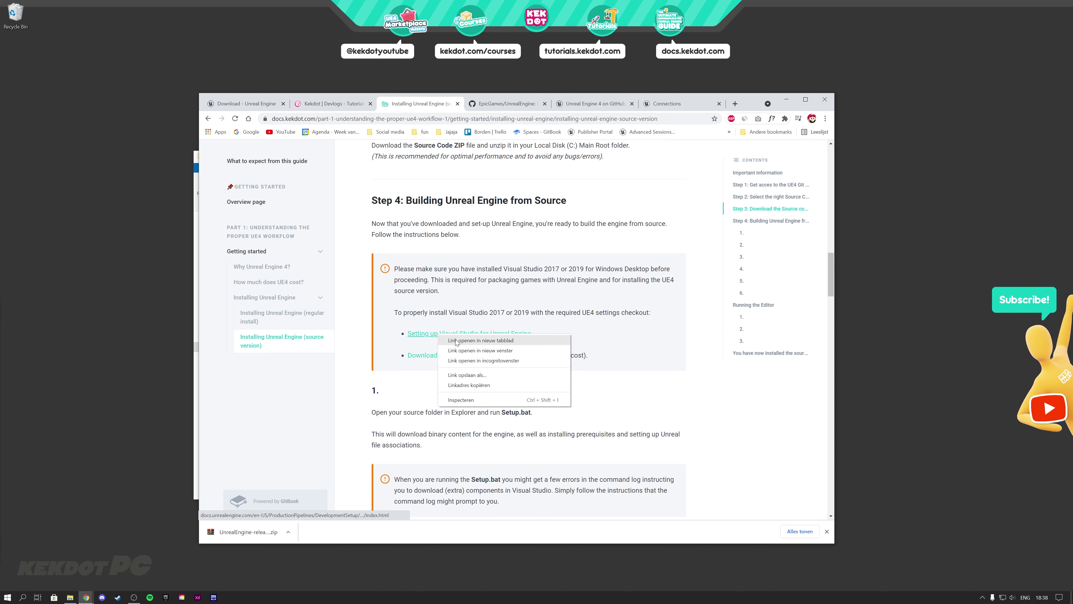
click(465, 340)
click(538, 104)
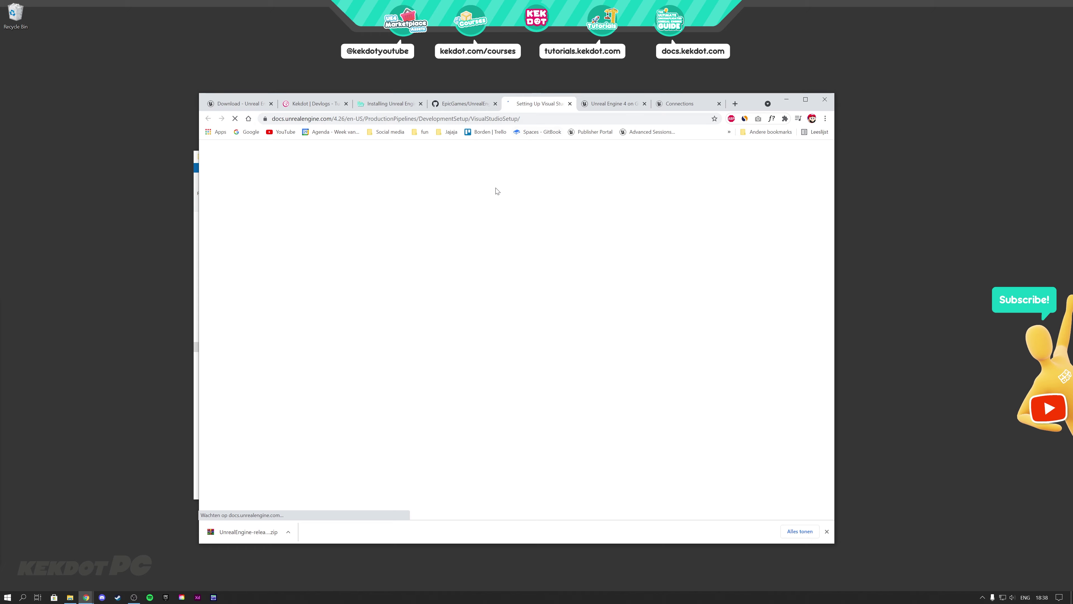
Open the 'Download Visual Studio Community 2019' link in a new tab and view the page.
scroll(551, 311, down, 5)
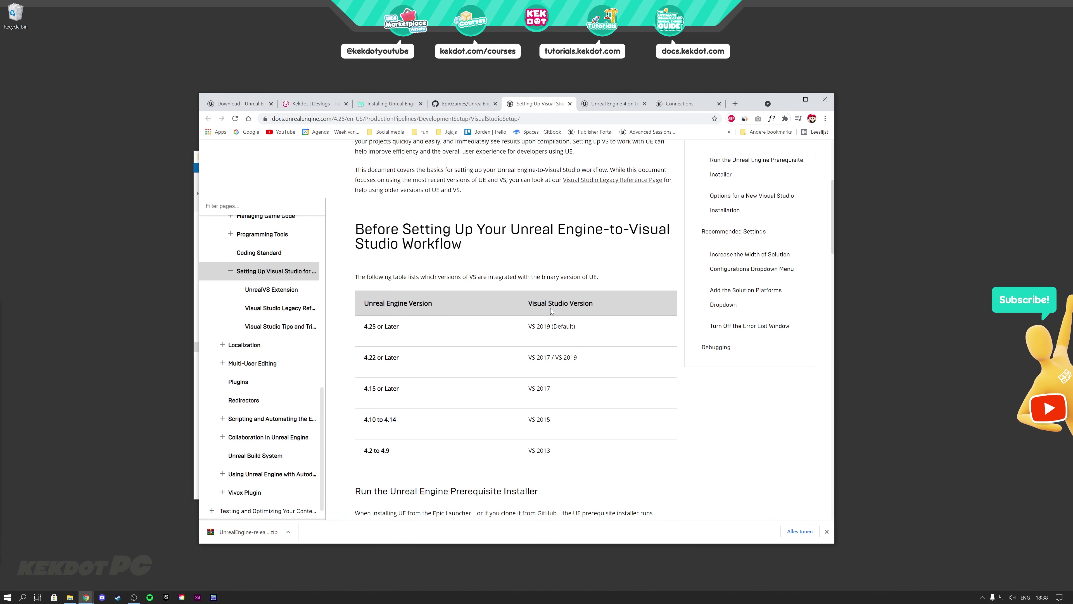
scroll(551, 310, down, 10)
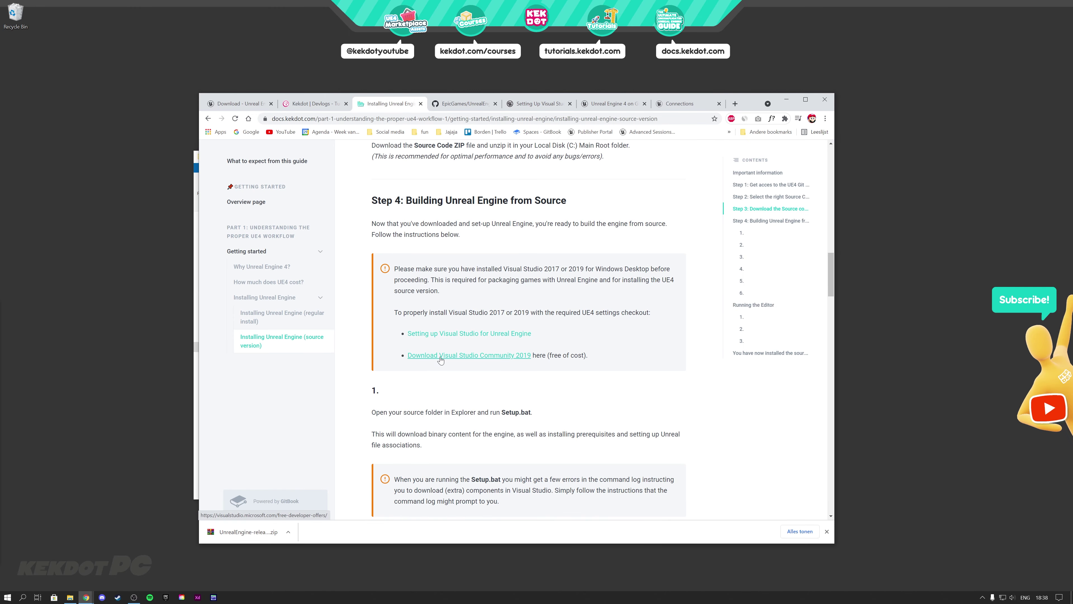
right_click(441, 359)
click(465, 365)
click(562, 104)
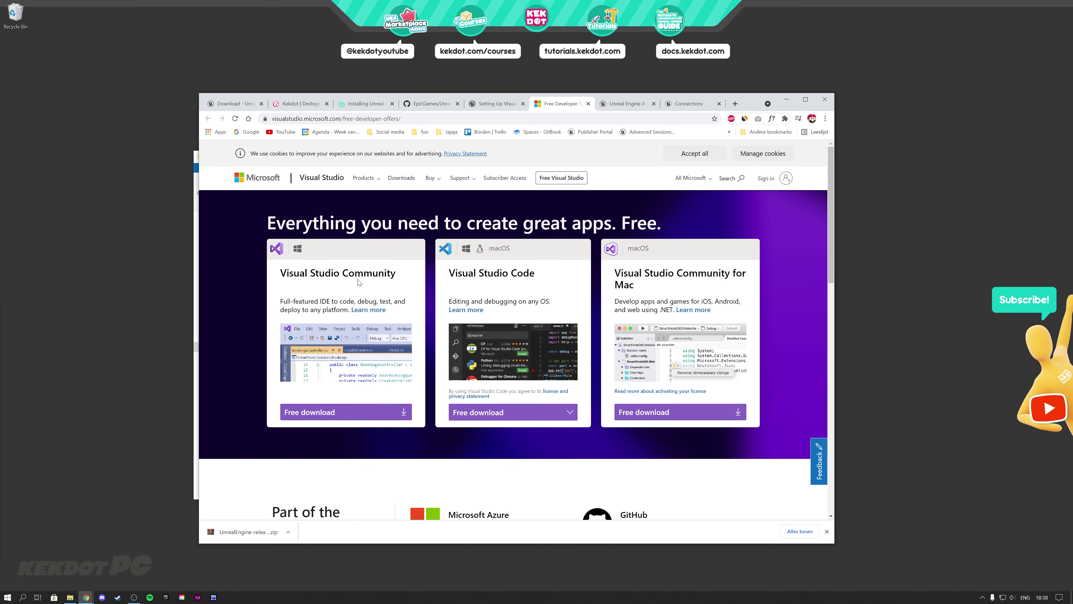
Return to the Unreal Setting Up Visual Studio guide, glancing at the kekdot guide on the way.
click(487, 103)
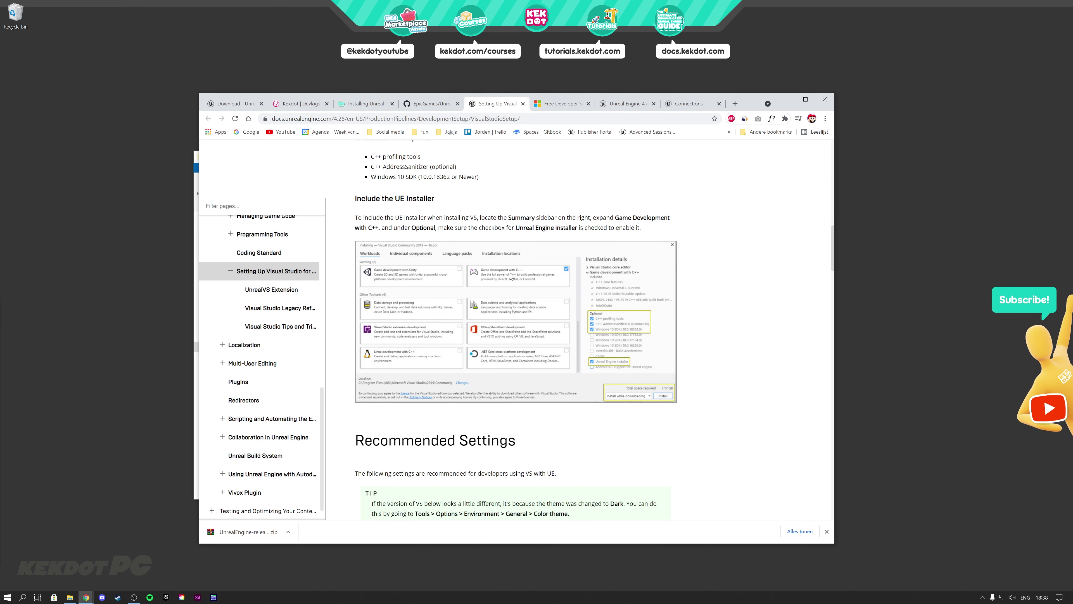
key(ctrl+3)
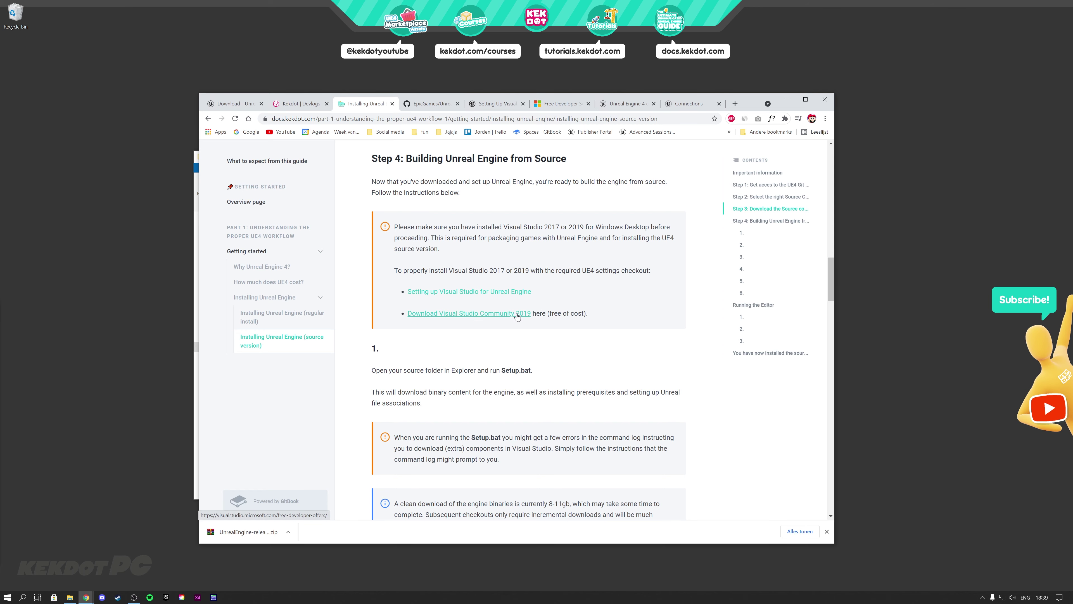
click(495, 104)
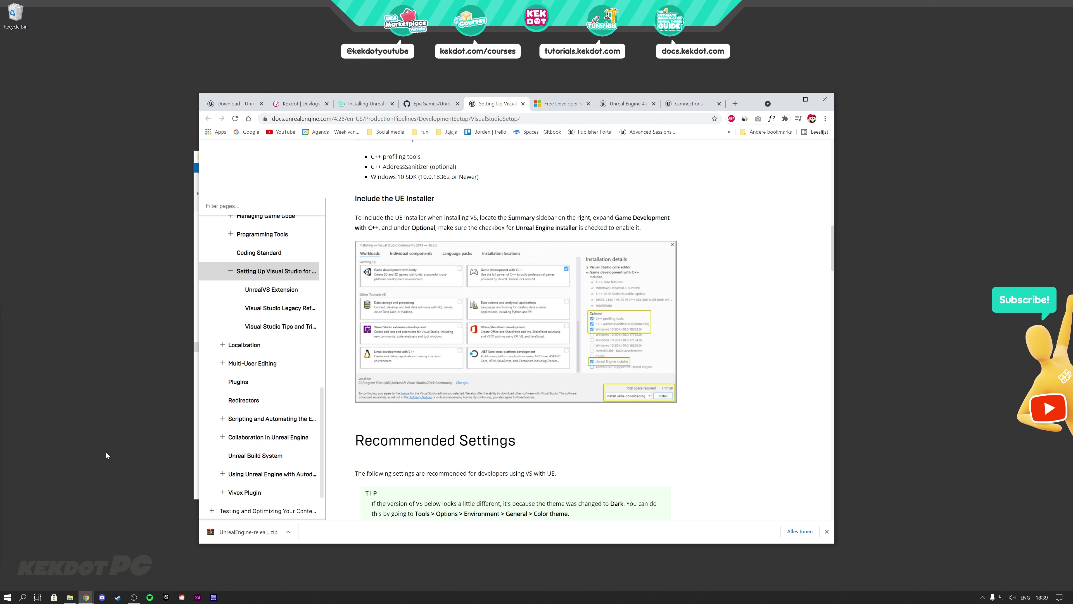
click(23, 597)
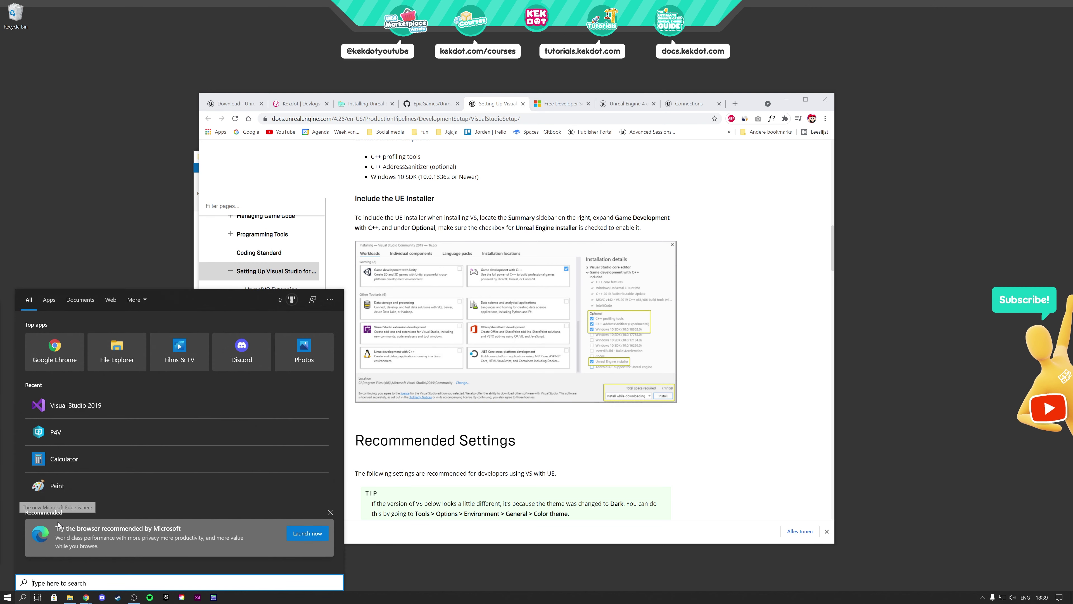
Confirm in Visual Studio Installer that Game development with C++ is installed, then close it unchanged.
text(visual)
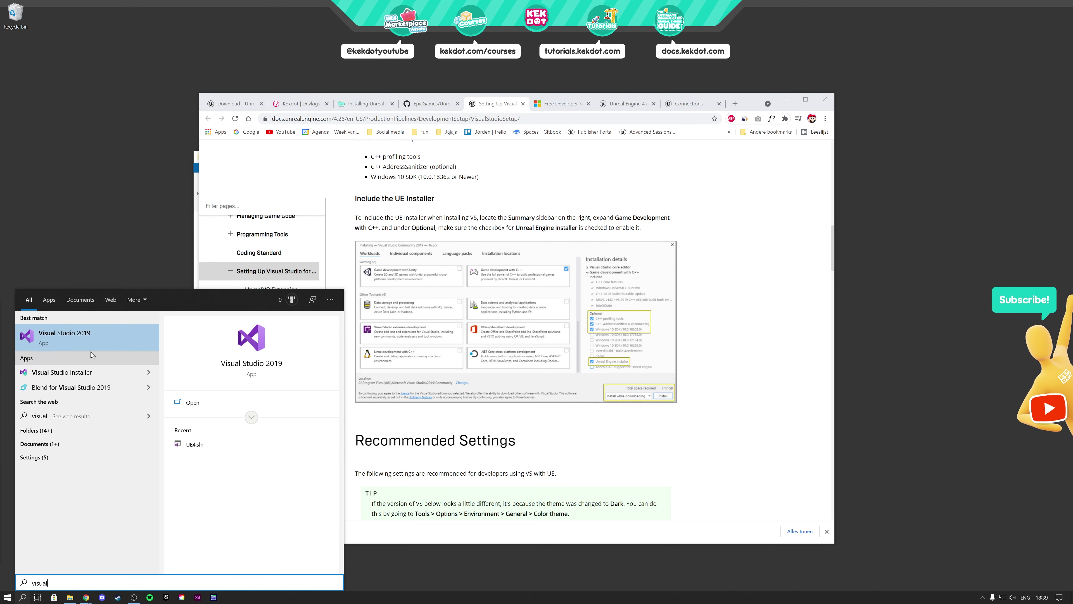
click(67, 374)
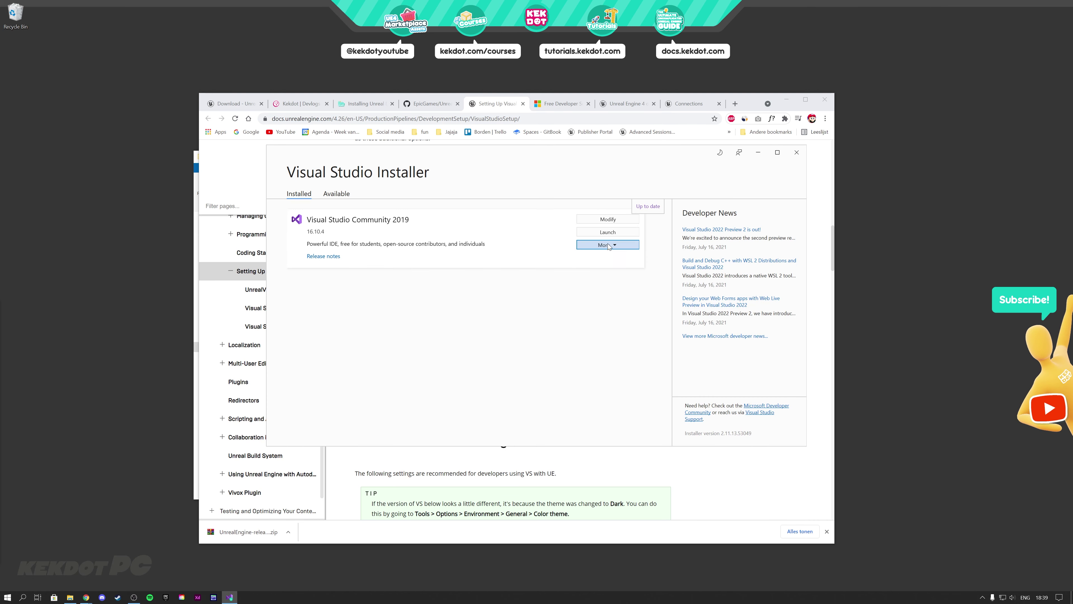
click(609, 220)
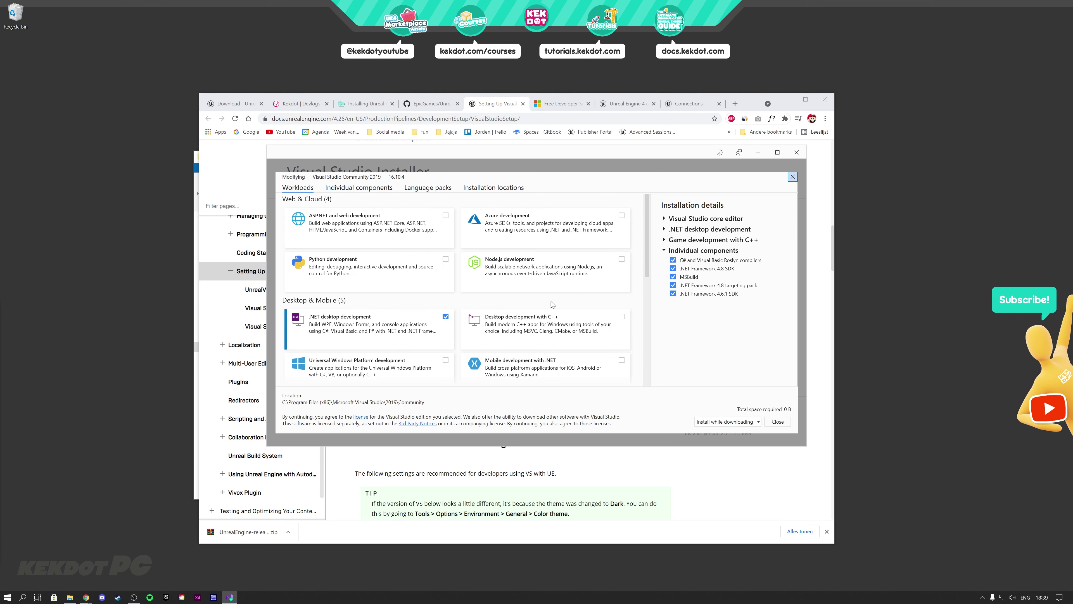
drag(649, 261, 644, 342)
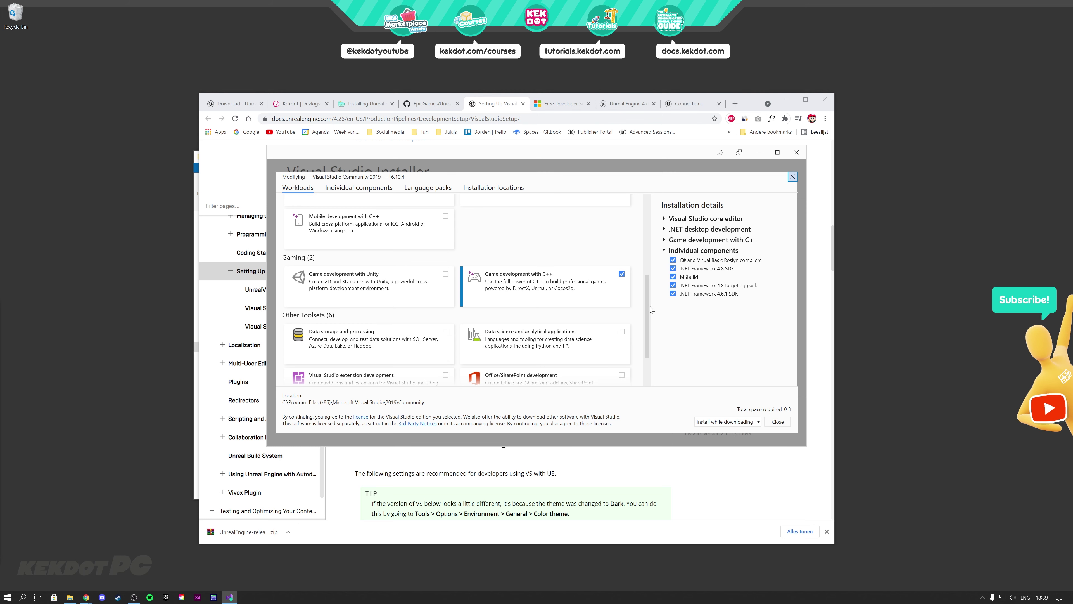
scroll(651, 313, down, 1)
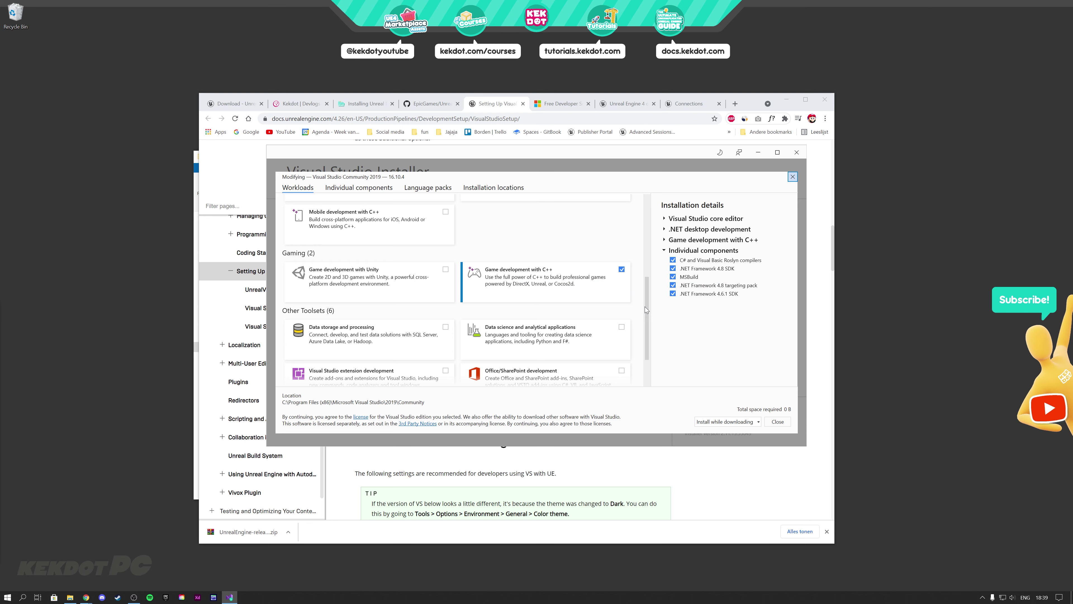
scroll(647, 302, up, 2)
click(792, 176)
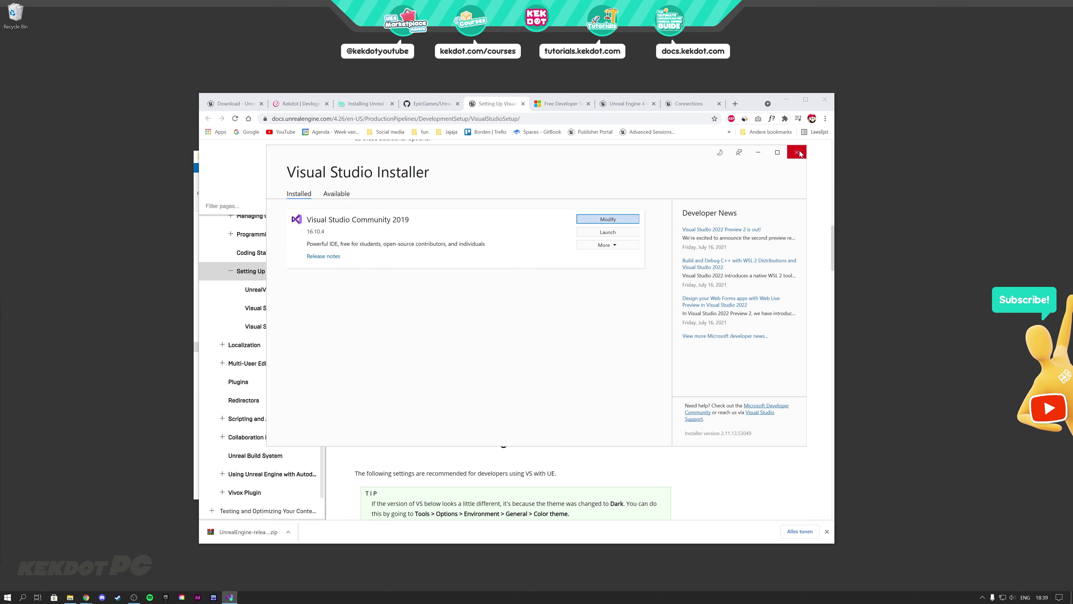
click(798, 154)
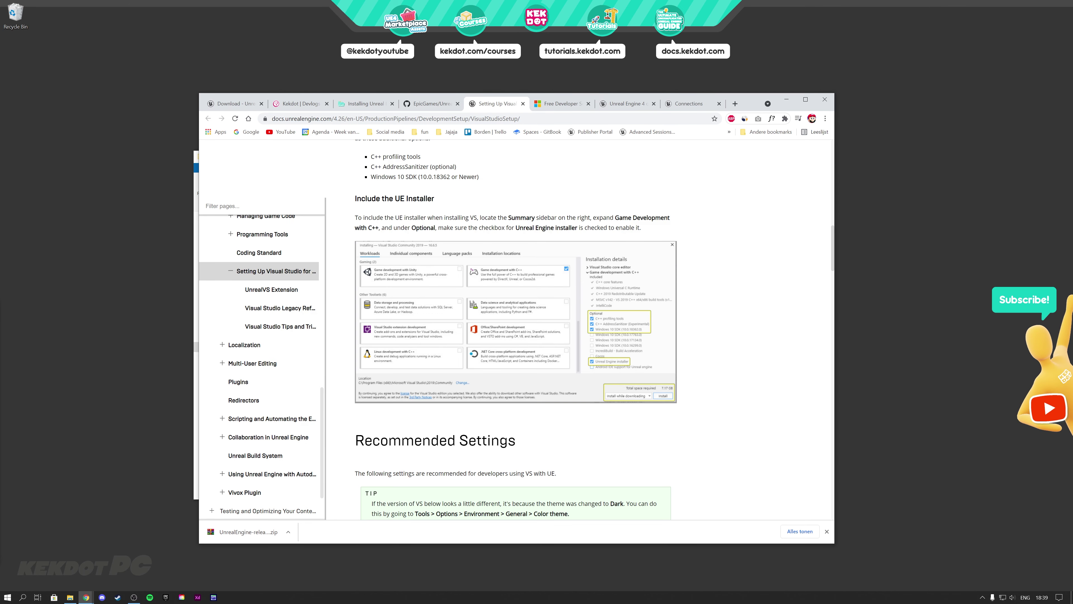
Return to the kekdot guide and bring back the UnrealEngine-release Explorer window.
click(372, 105)
scroll(600, 372, down, 3)
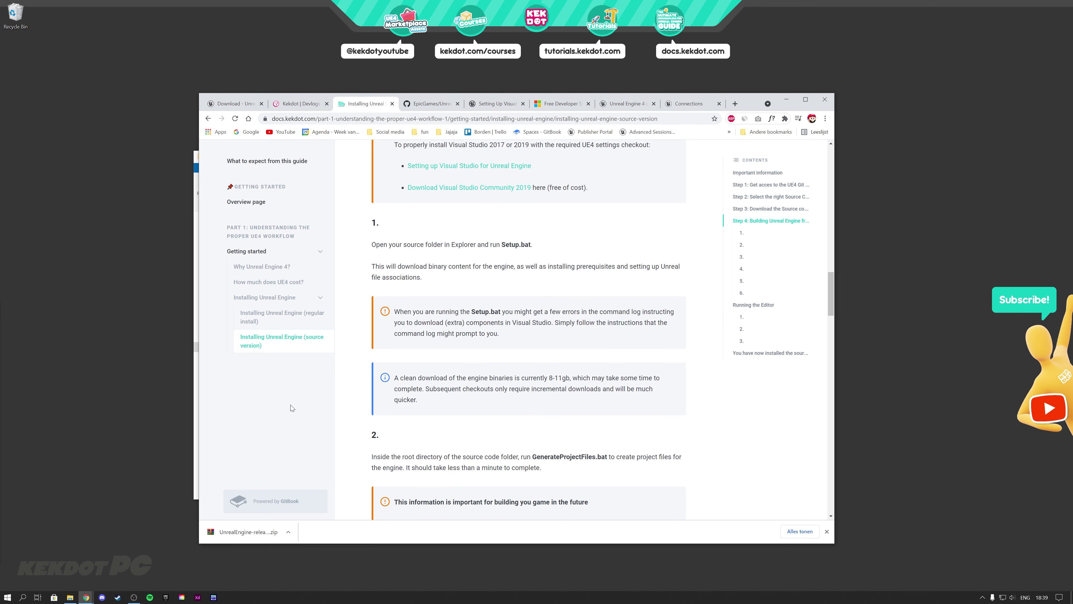
click(69, 597)
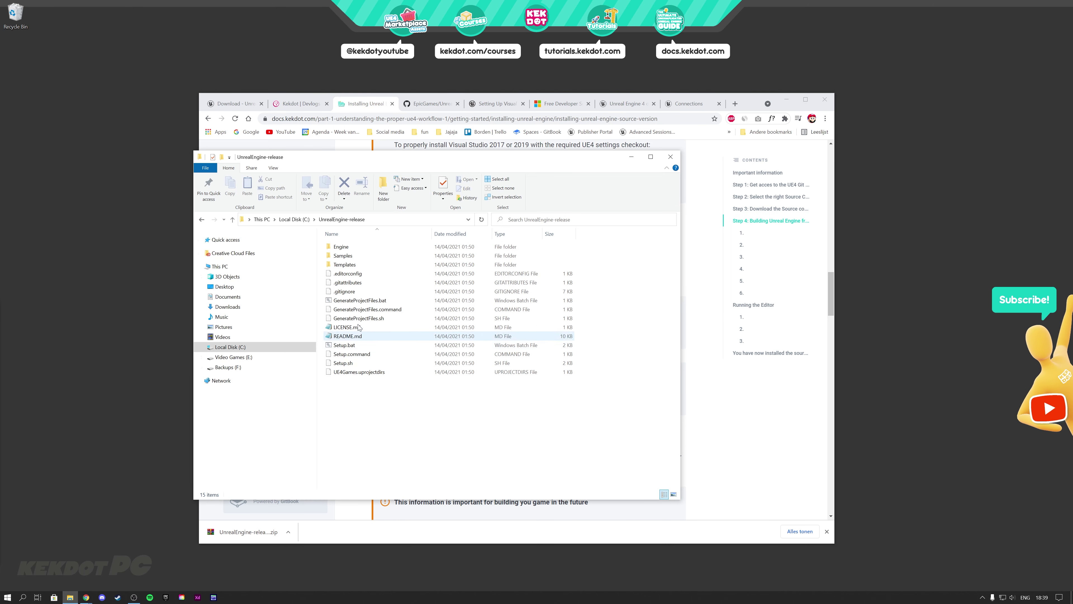
Shake the Explorer window so Chrome minimizes, leaving the UnrealEngine-release folder visible.
drag(367, 162, 513, 160)
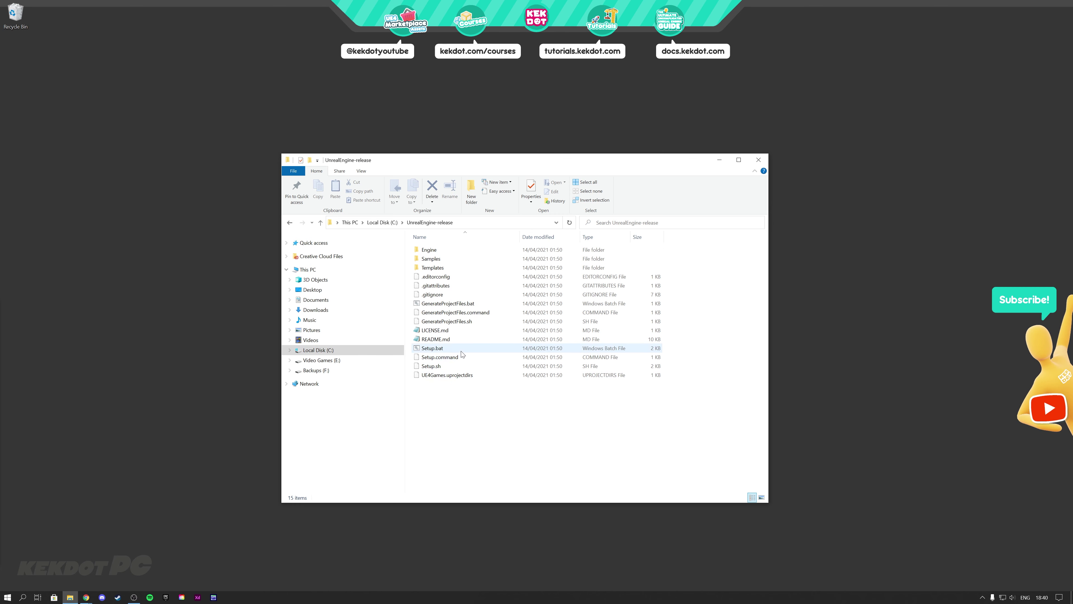
Run Setup.bat and let the console finish downloading the engine dependencies.
double_click(446, 349)
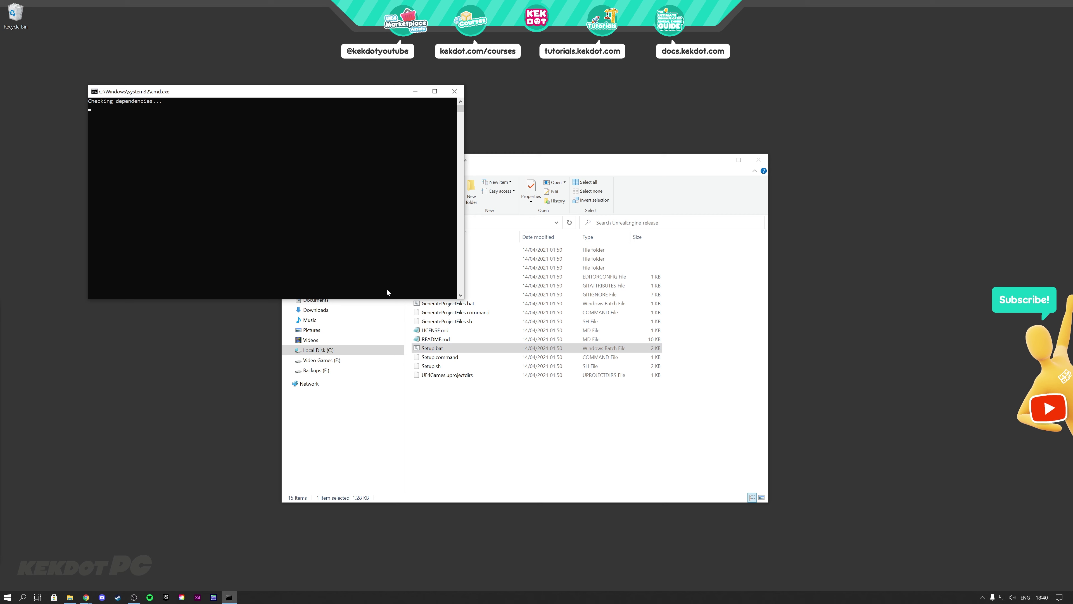
drag(240, 92, 232, 147)
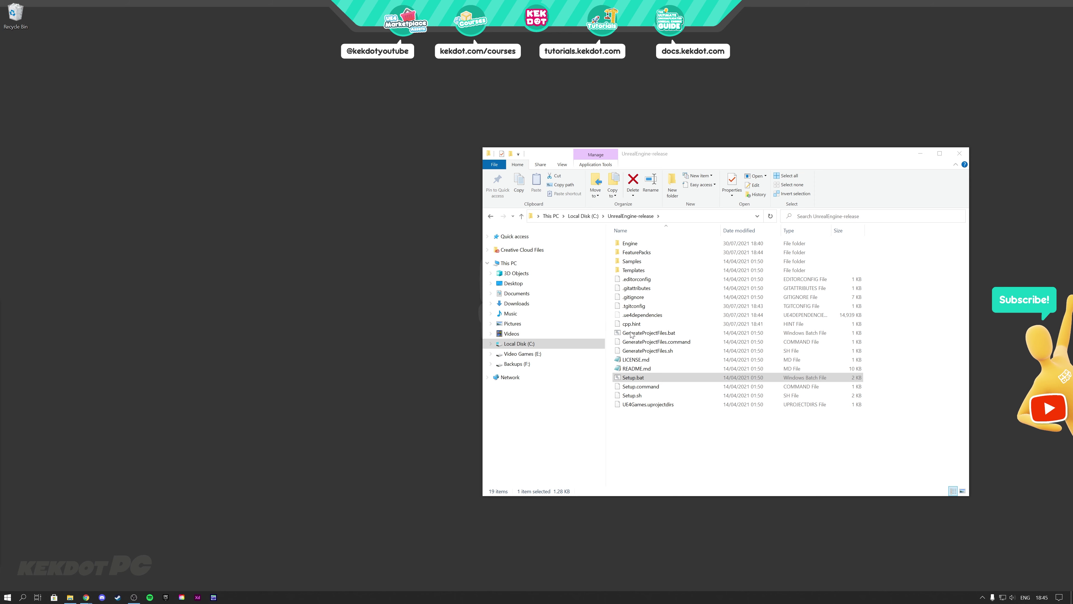
drag(712, 160, 476, 159)
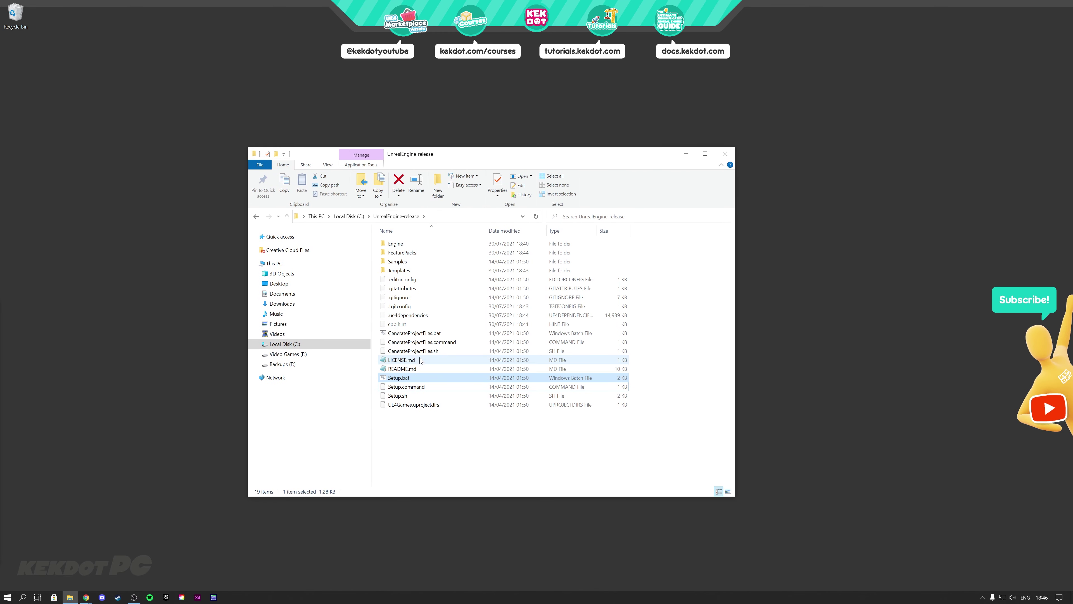
Run GenerateProjectFiles.bat, then open the generated UE4.sln in Visual Studio 2019.
double_click(423, 333)
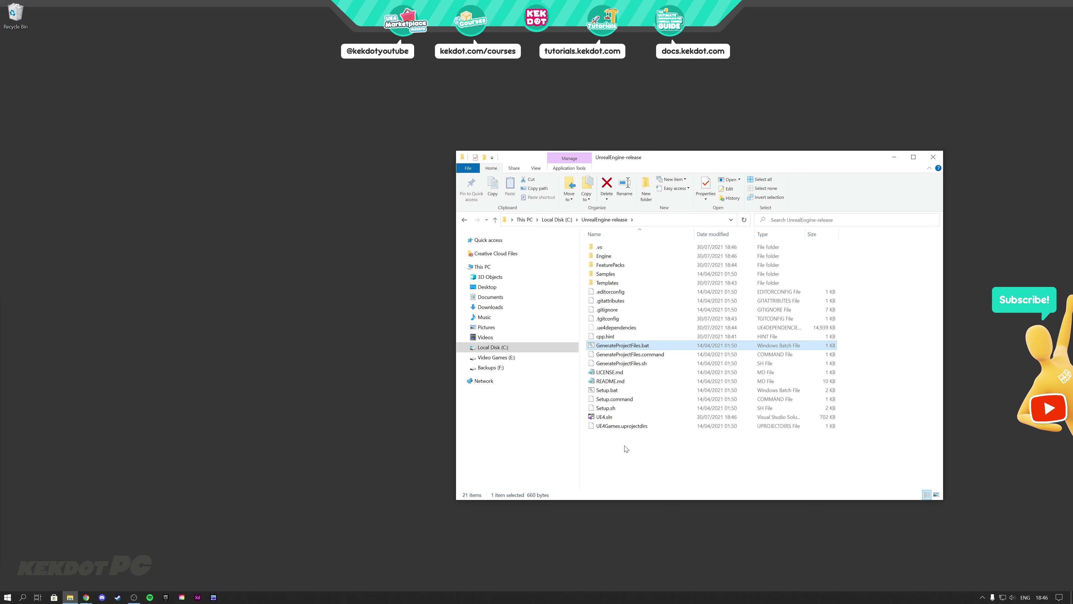
double_click(615, 417)
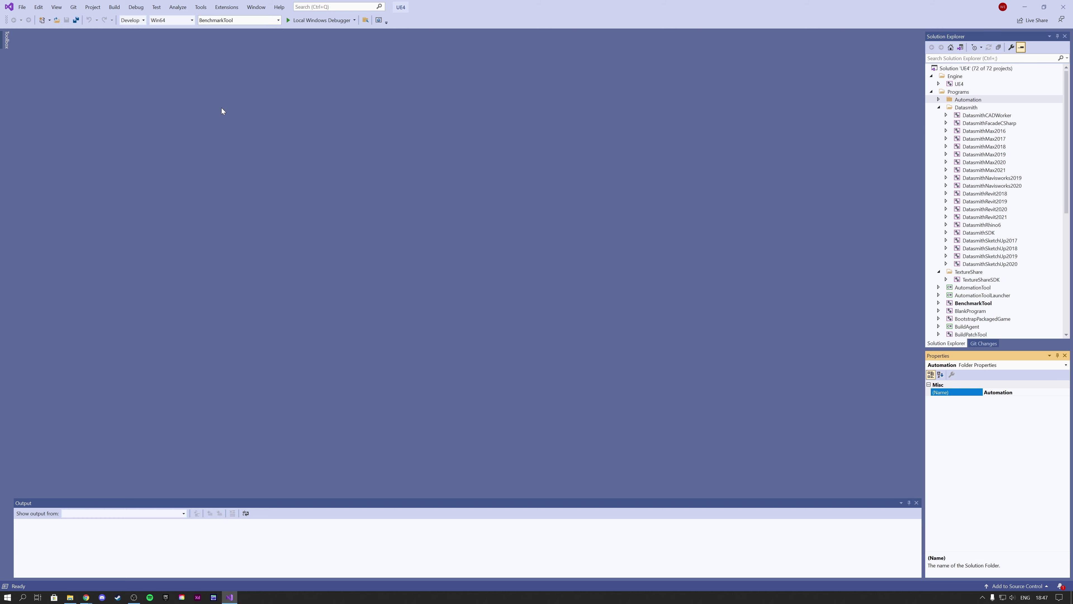
Set the solution to Development Editor on Win64, then select the UE4 project.
click(143, 21)
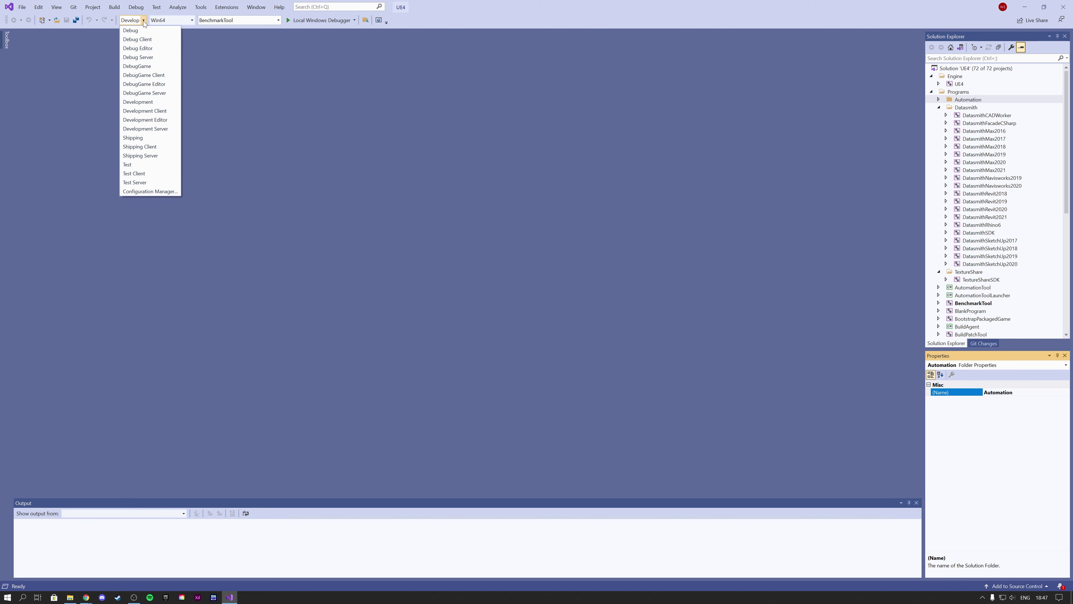
click(149, 120)
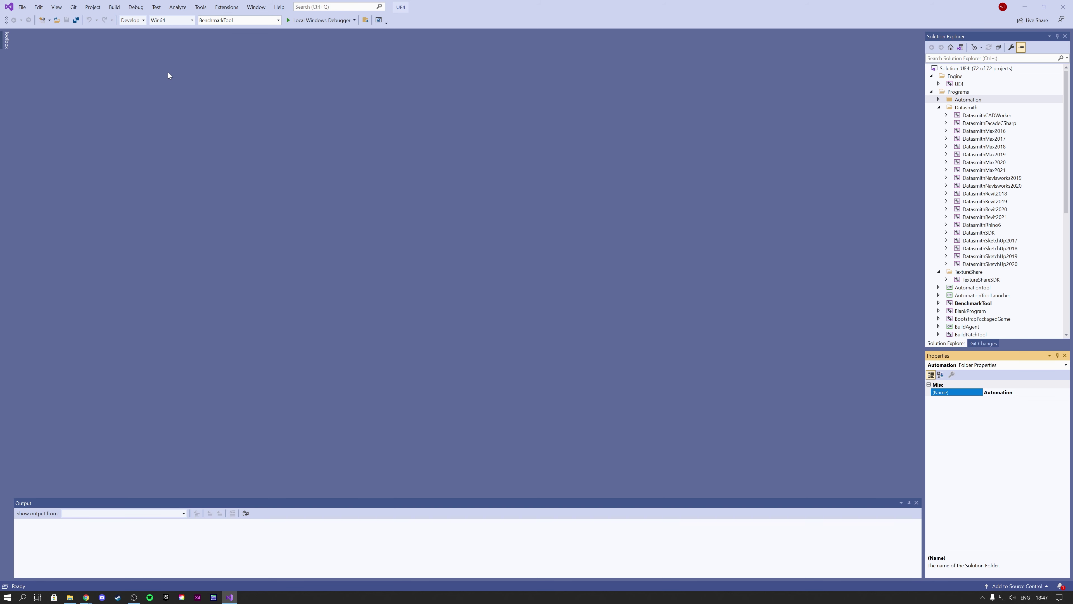
click(192, 22)
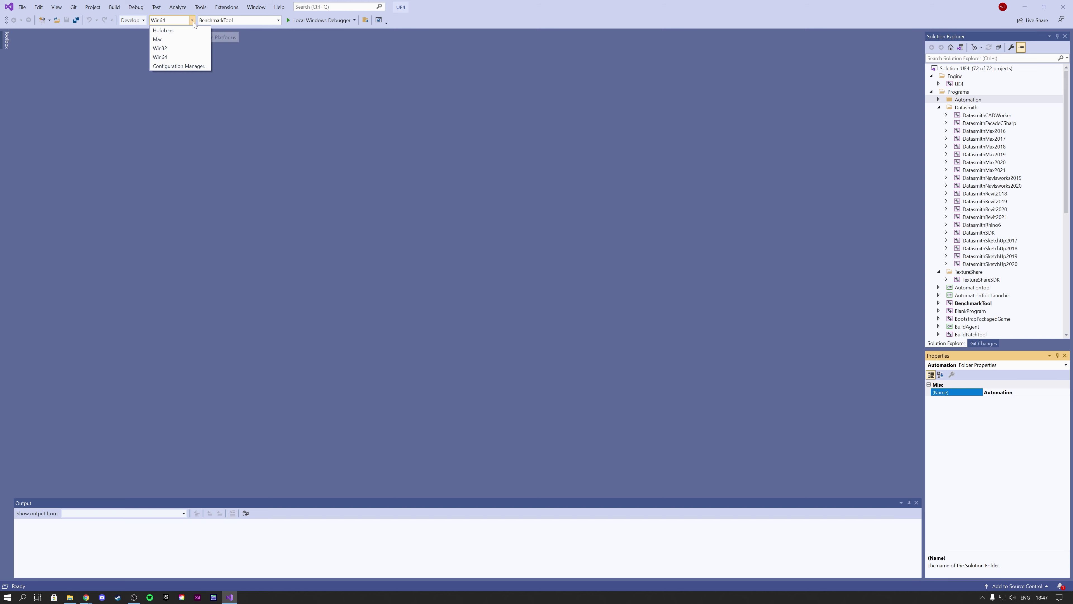
click(164, 59)
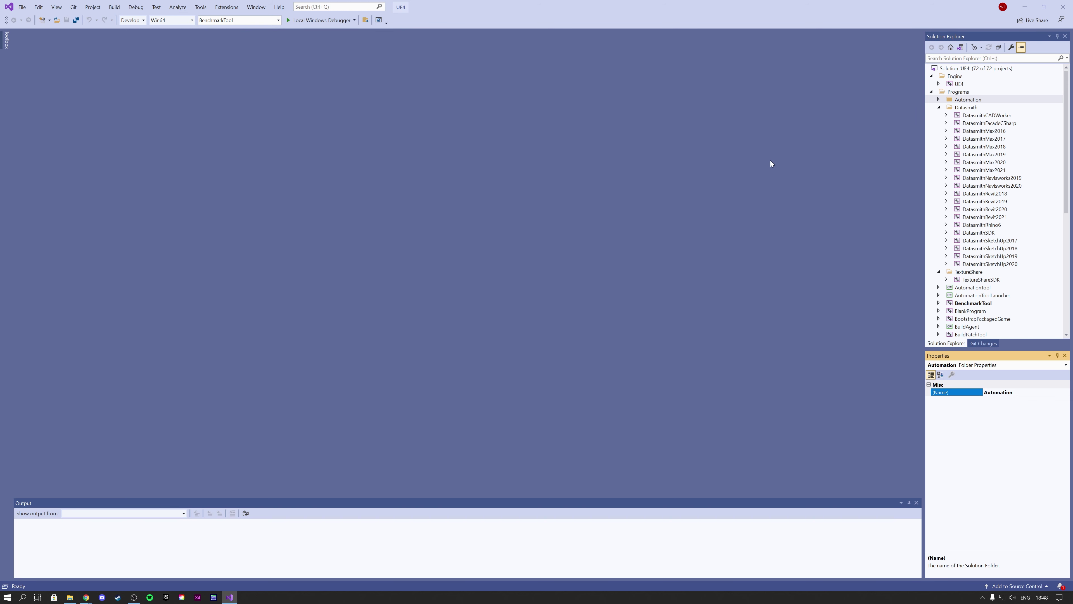
click(932, 93)
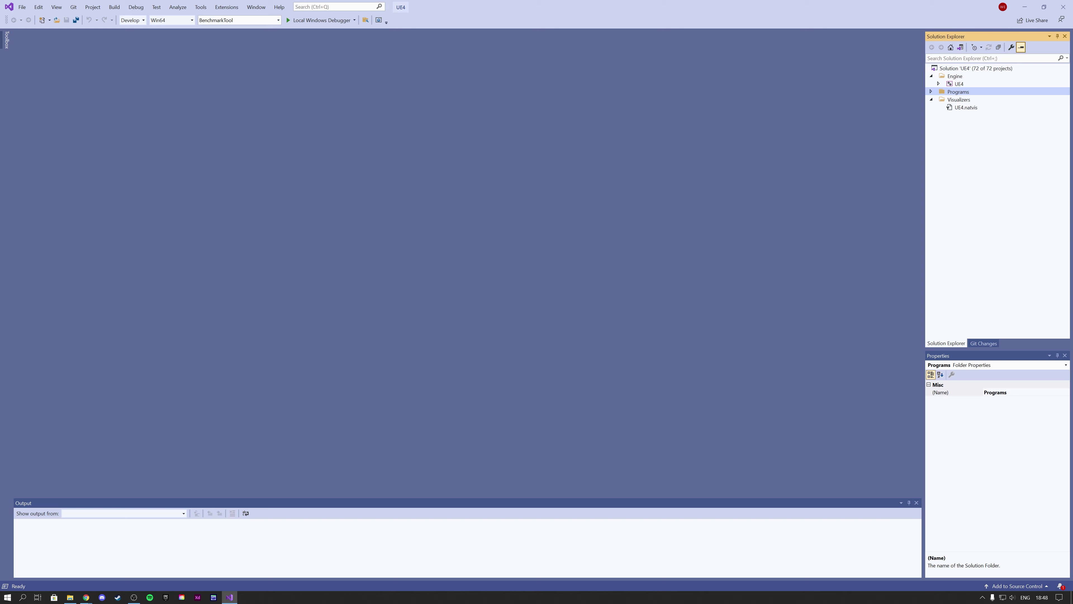
click(965, 85)
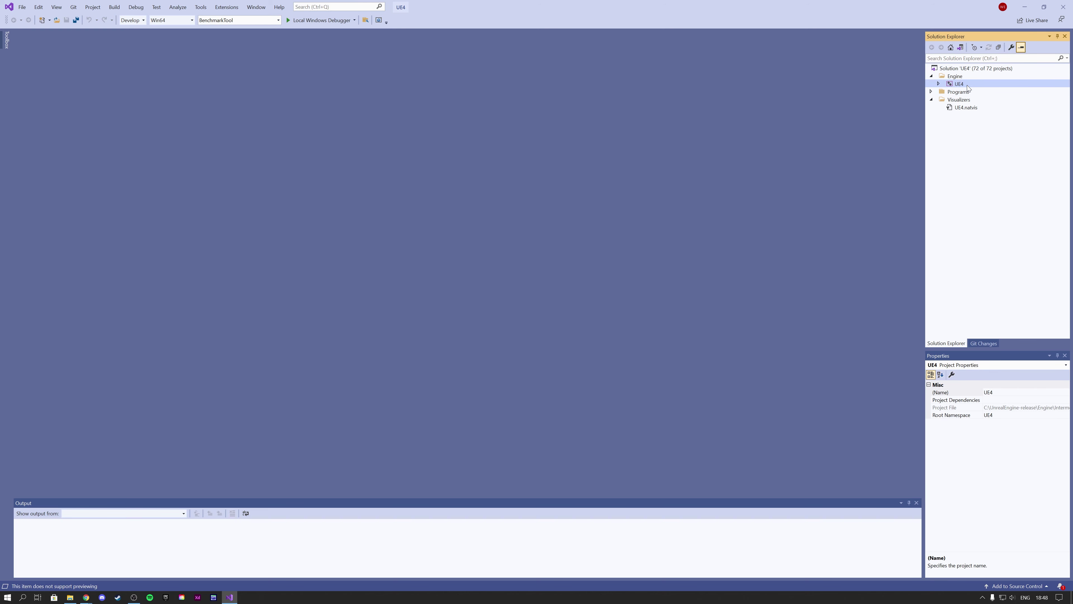
Build the UE4 project until 'Build: 1 succeeded' appears, then close Visual Studio.
right_click(964, 85)
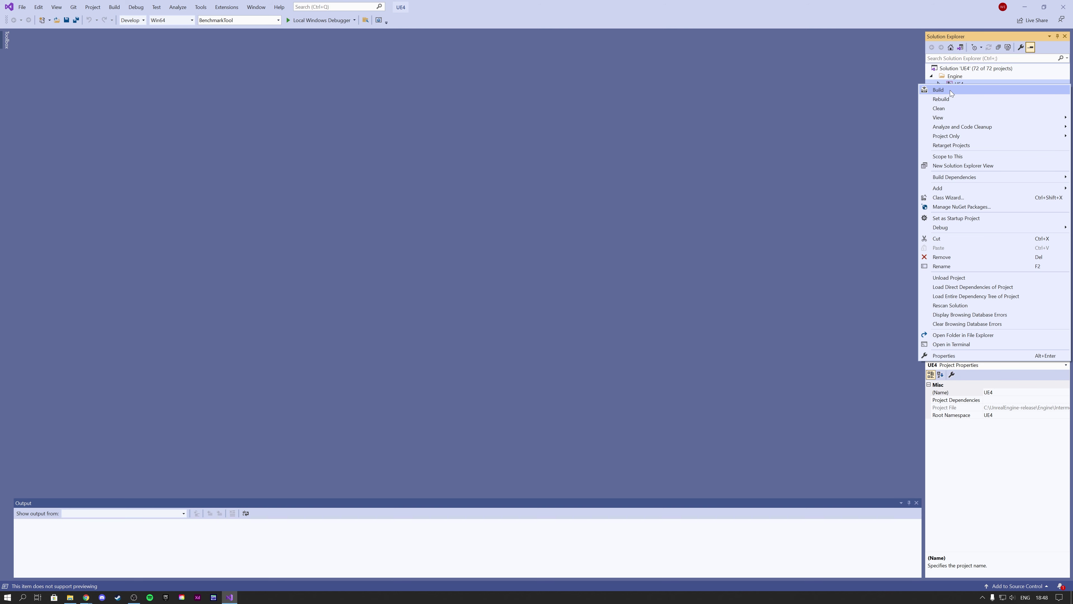
click(948, 89)
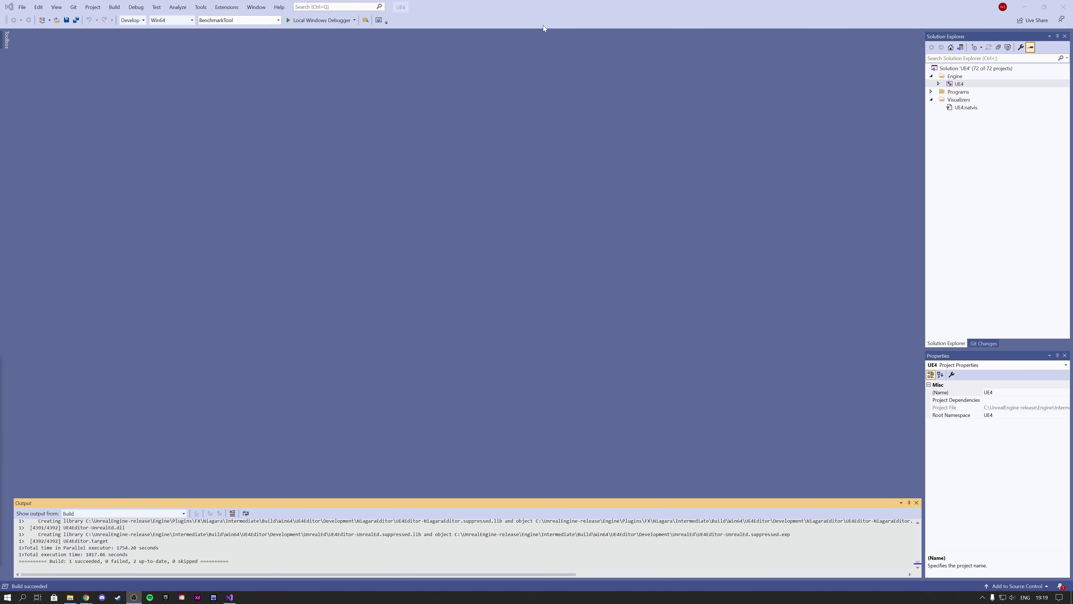
click(517, 50)
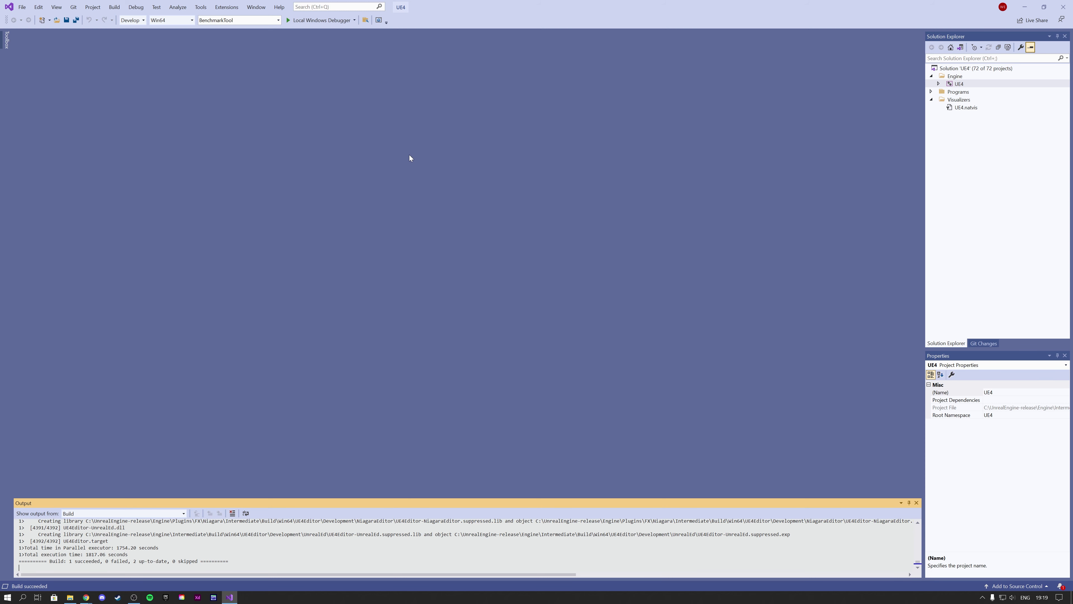
click(1064, 8)
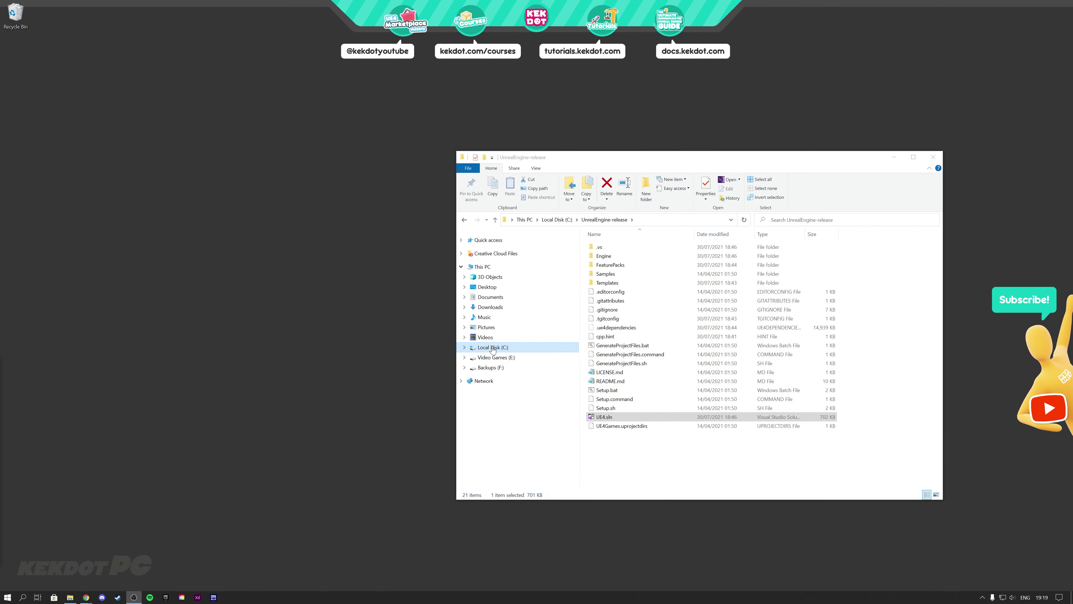
Navigate This PC > Local Disk (C:) > UnrealEngine-release, then close Explorer.
click(493, 348)
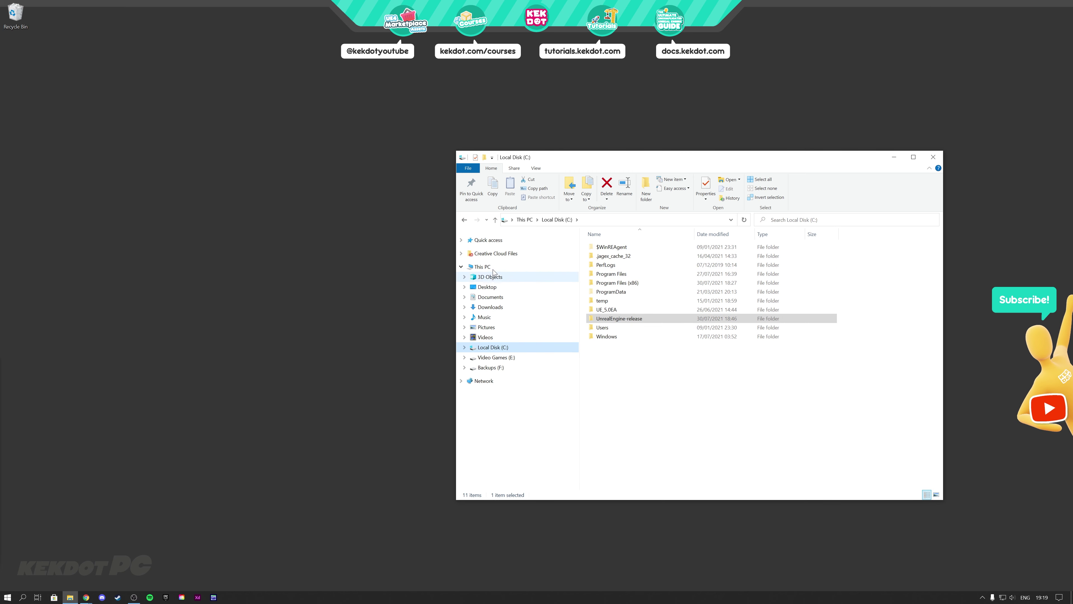
click(482, 267)
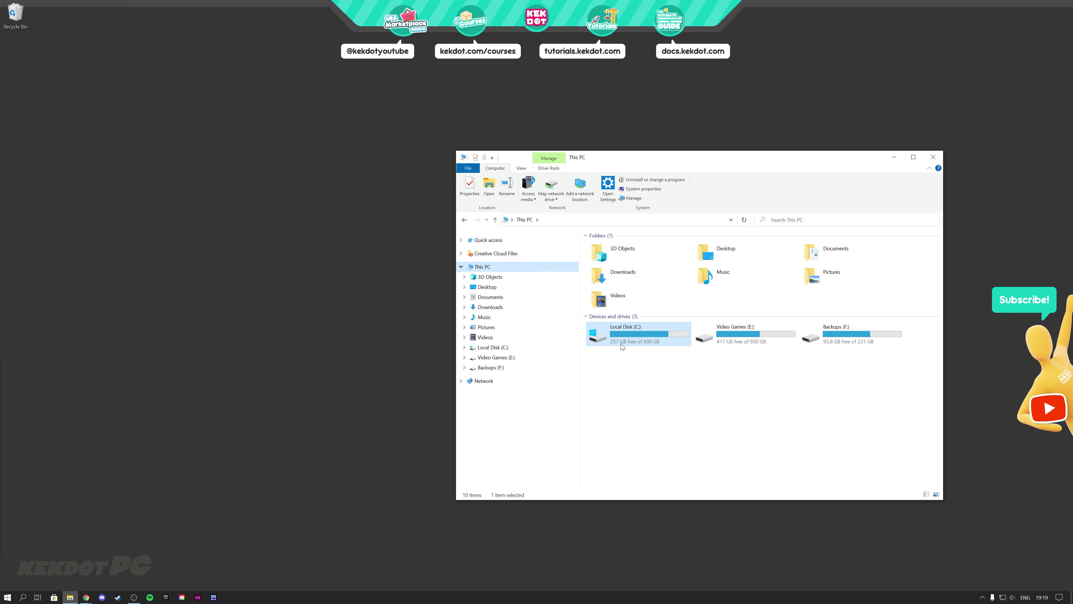
click(640, 373)
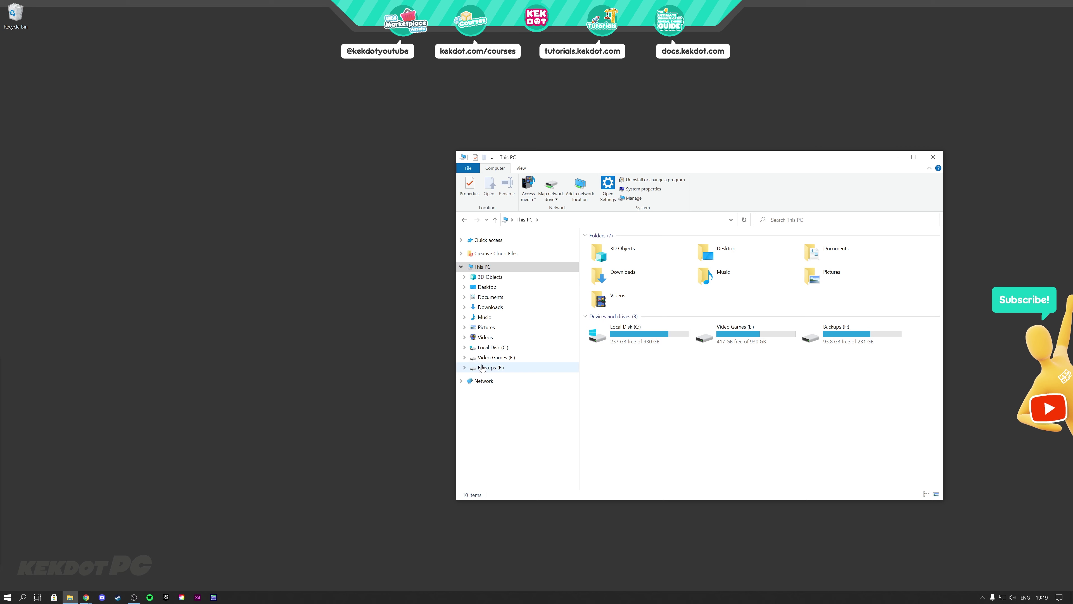
double_click(644, 340)
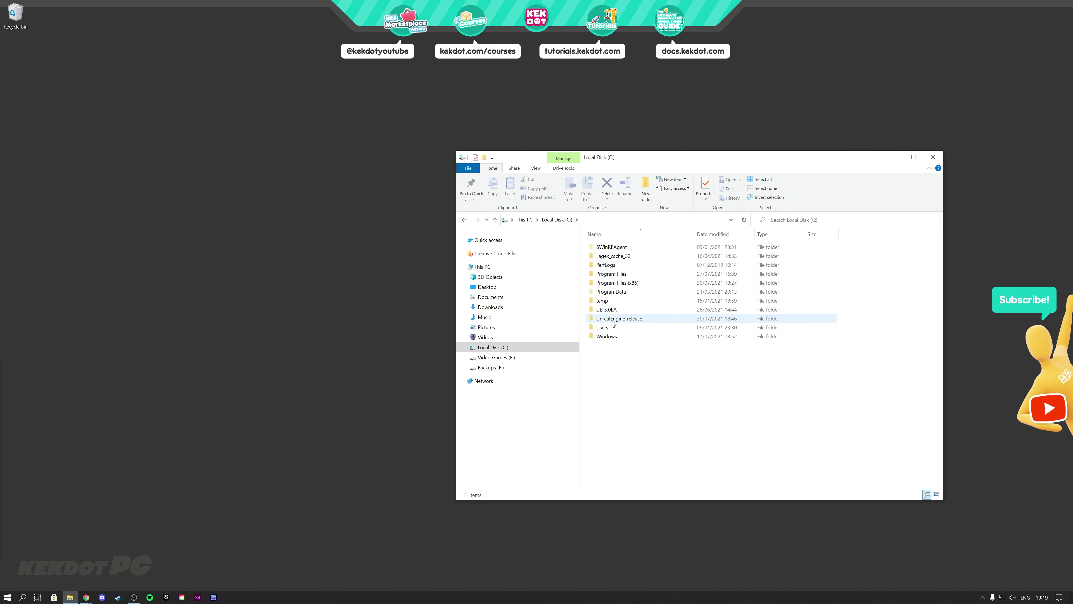
double_click(625, 322)
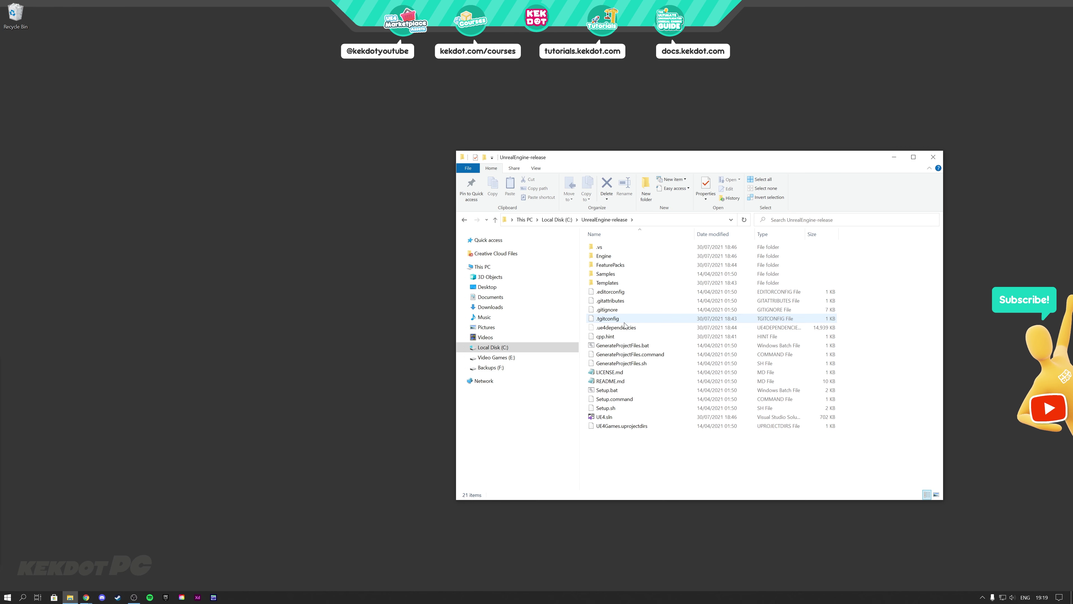
click(932, 157)
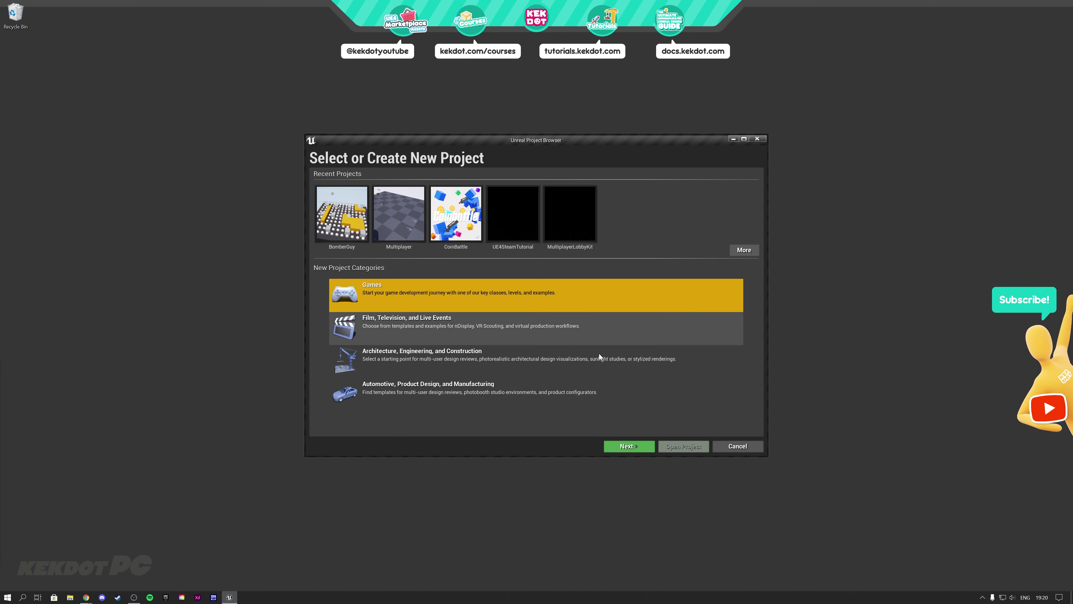
Choose the Games project category and the Third Person template.
click(618, 446)
click(485, 188)
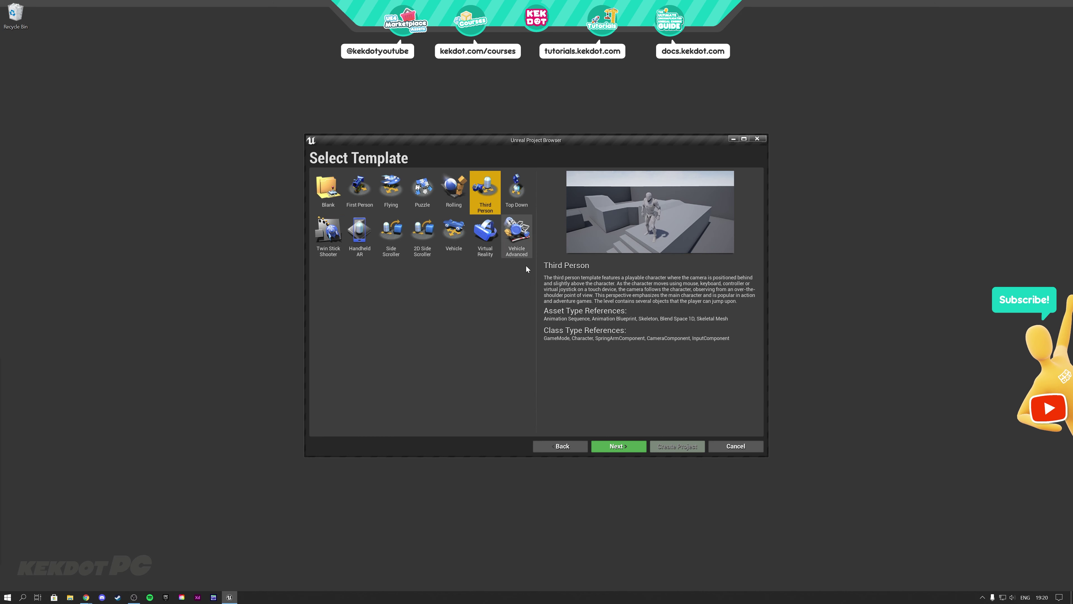
click(612, 447)
Name the project UESourceTest, create it, then close the Unreal editor.
click(585, 419)
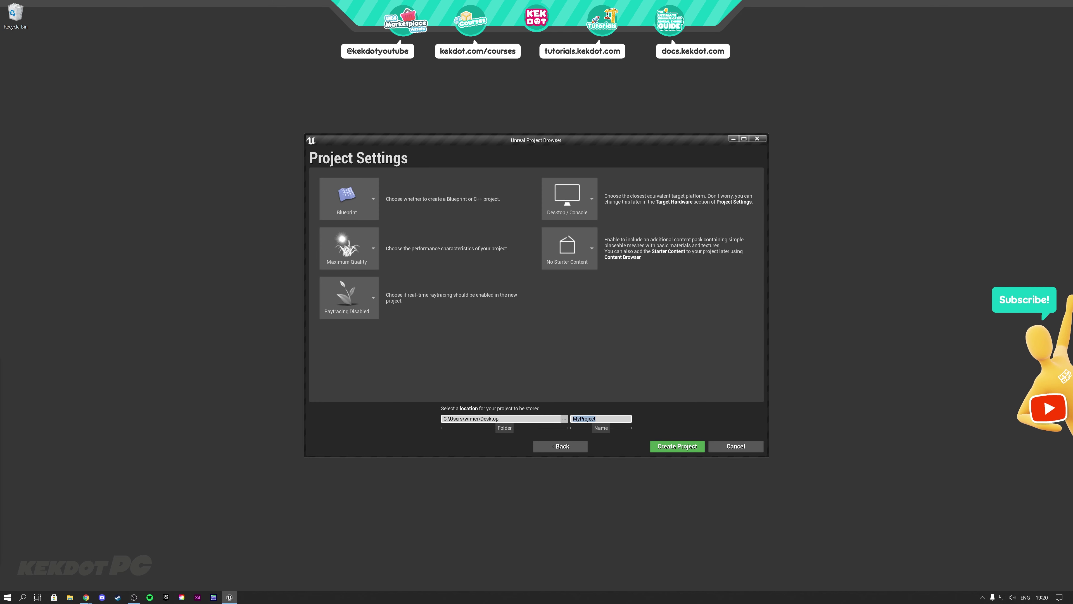
text(UE SourceTest)
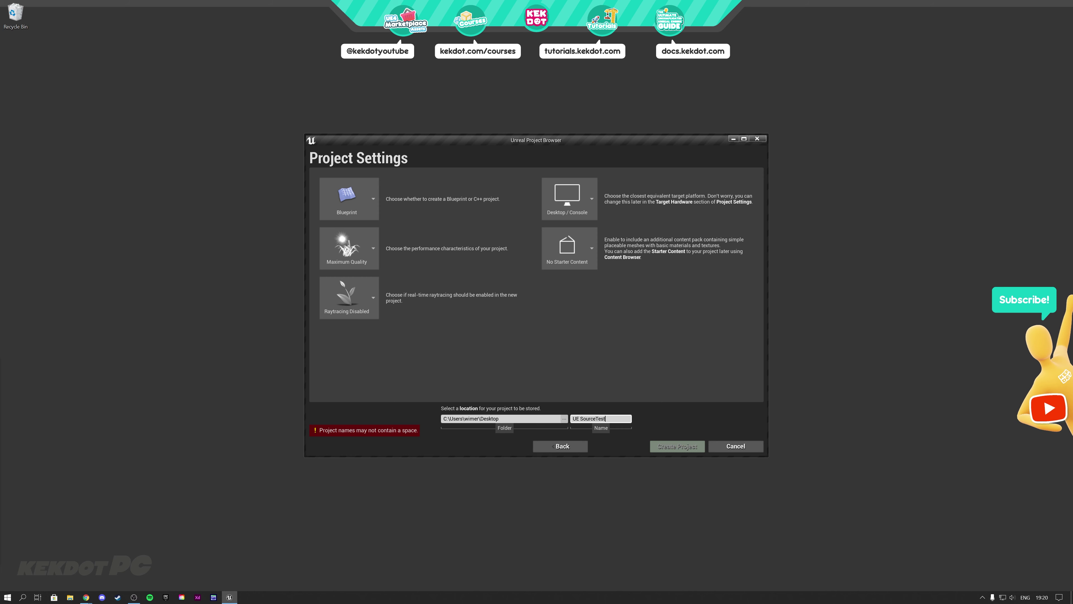
click(579, 419)
key(BackSpace)
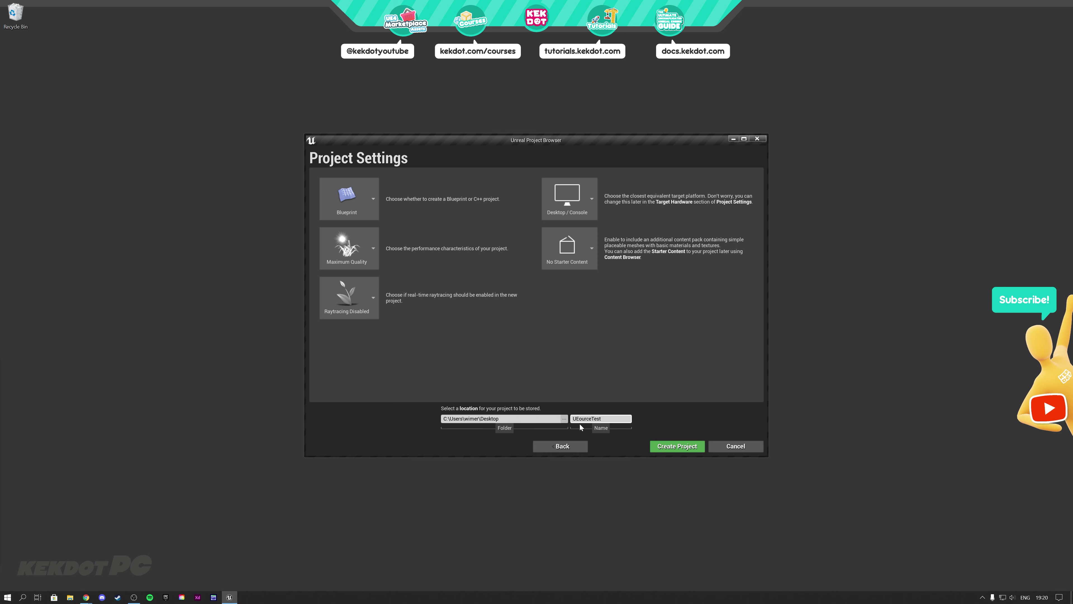
click(670, 444)
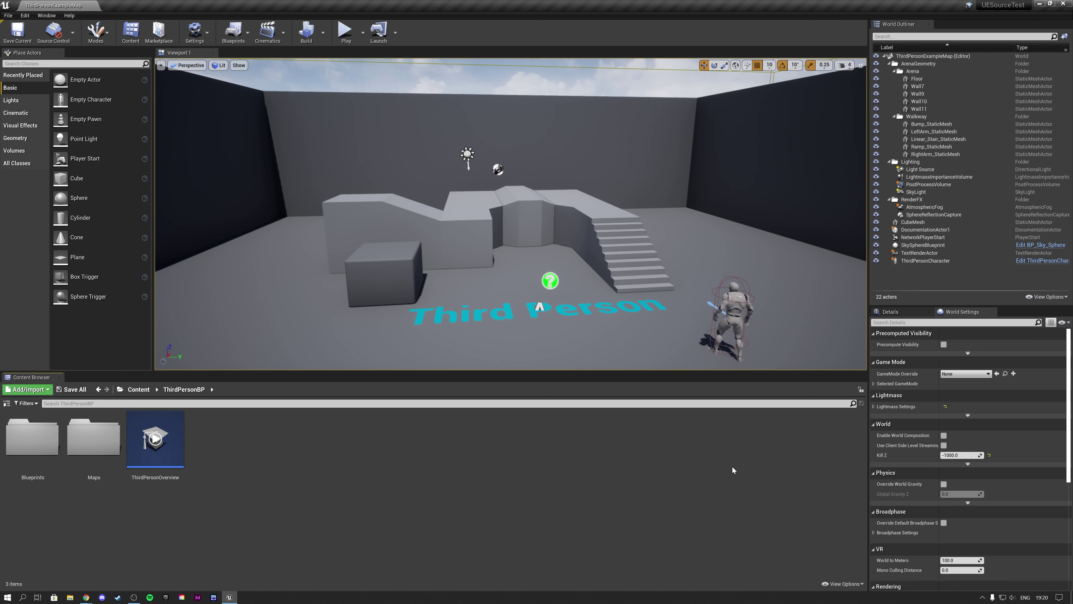
click(1064, 4)
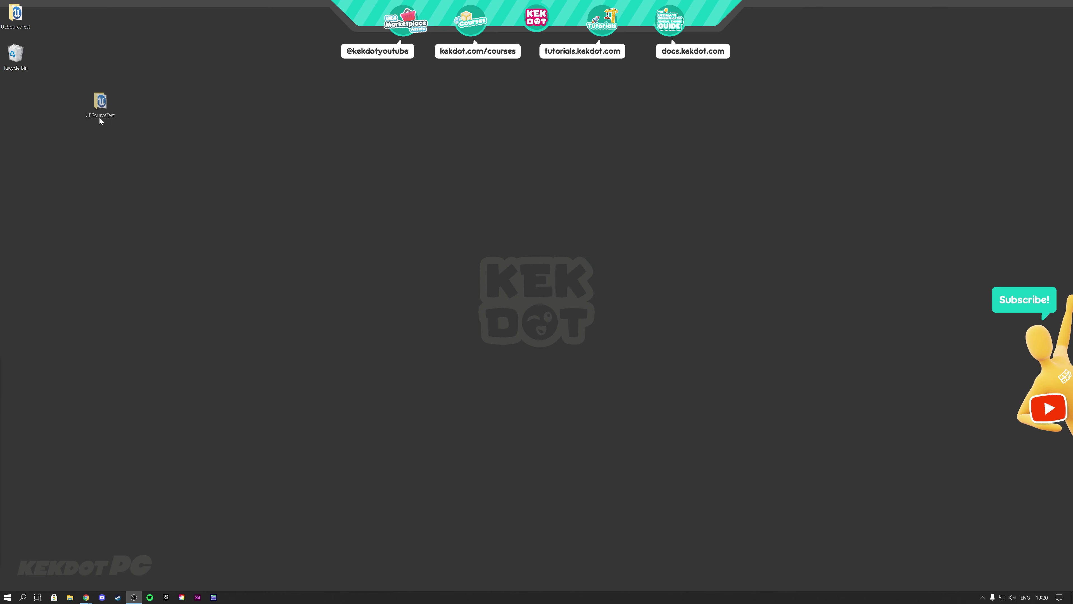
drag(100, 122, 109, 195)
In the Desktop UESourceTest folder, switch UESourceTest.uproject to the C:\UnrealEngine-release source build.
double_click(109, 179)
click(606, 293)
right_click(606, 296)
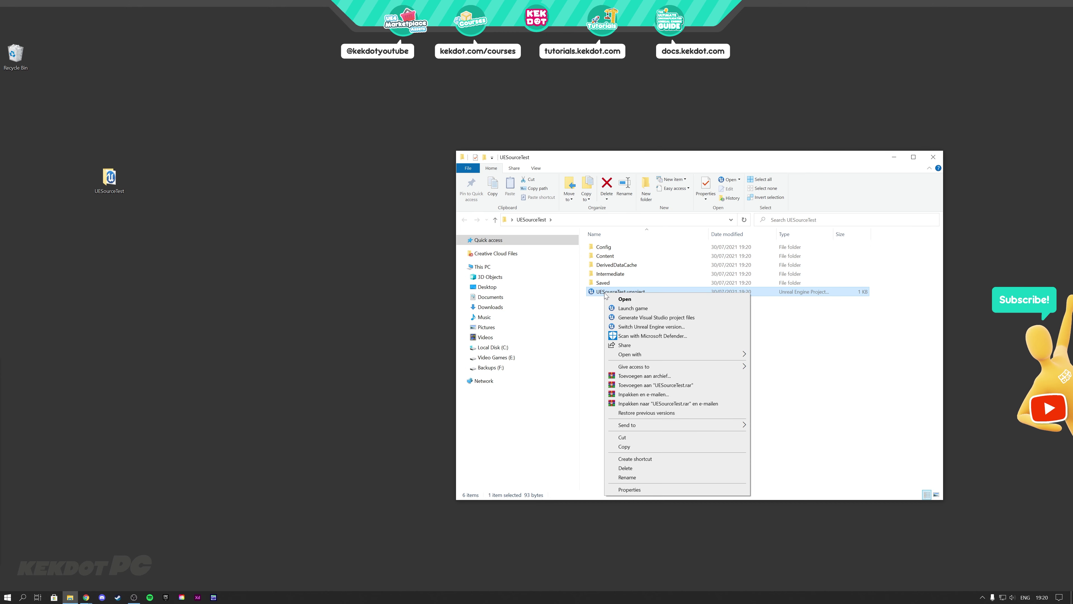
click(653, 327)
click(555, 296)
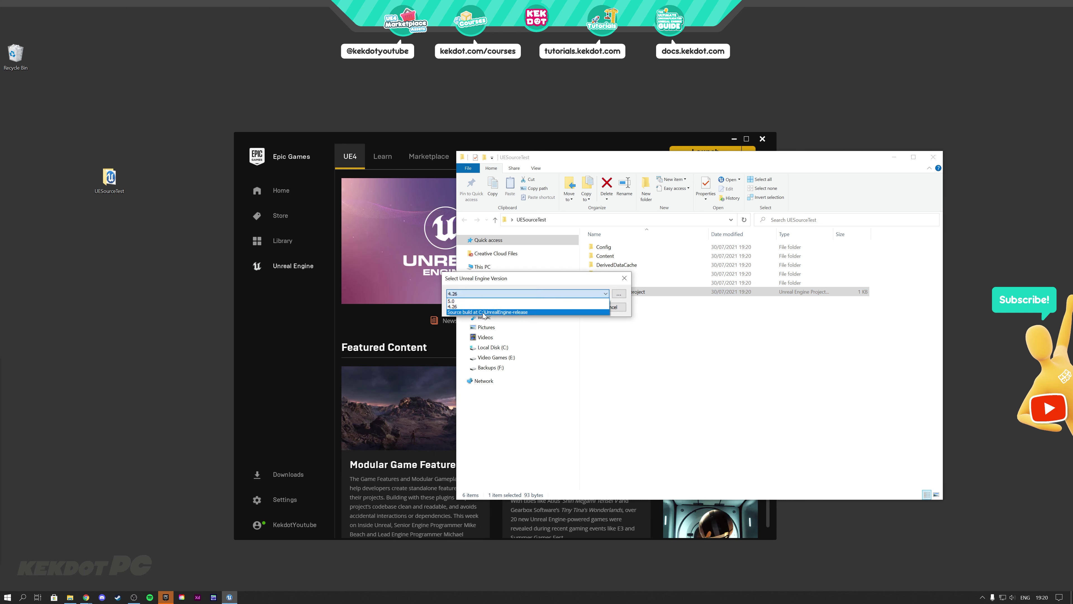
click(506, 314)
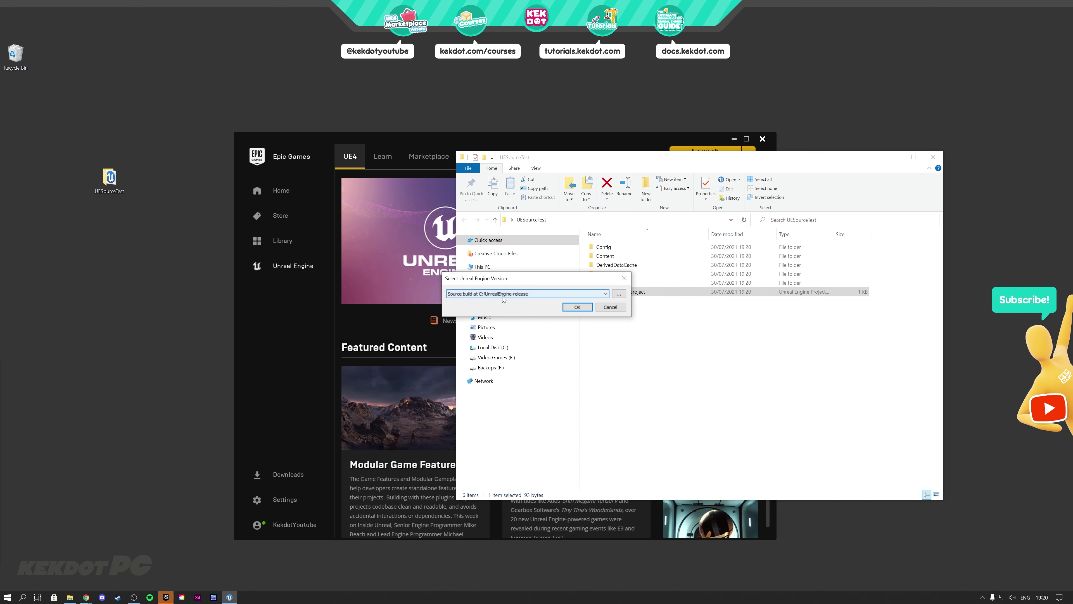
click(577, 307)
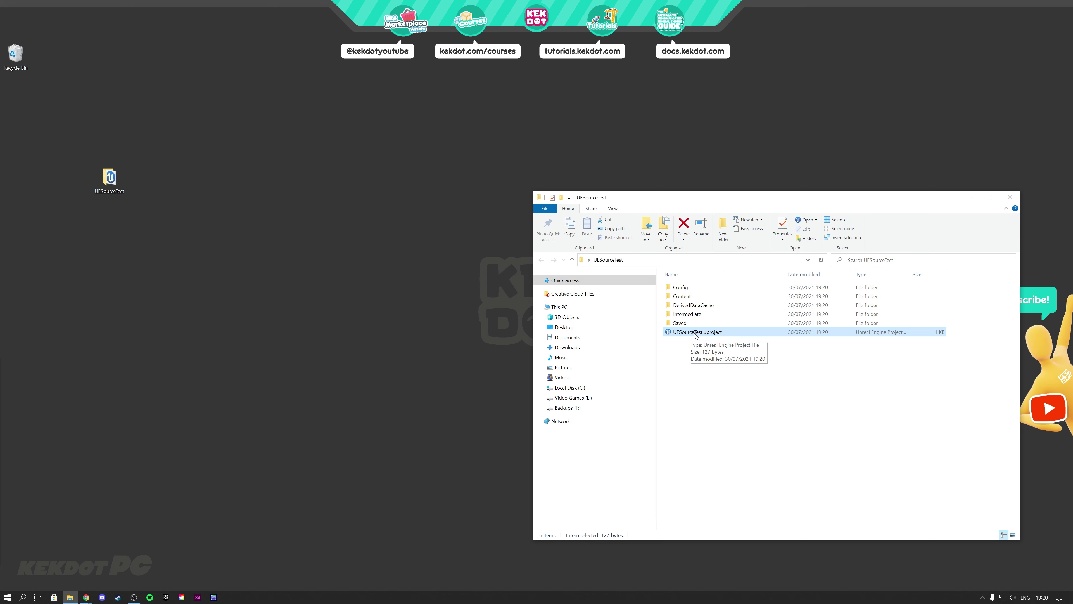
Reconfirm the source build for UESourceTest.uproject and let ThirdPersonExampleMap load after shader compilation.
right_click(695, 333)
click(721, 376)
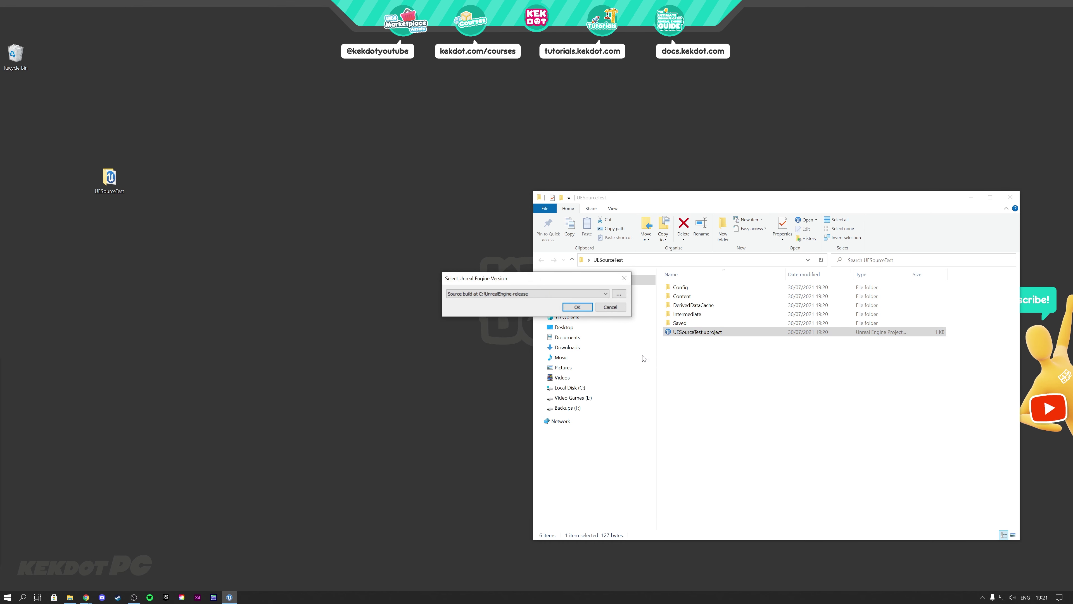
click(577, 307)
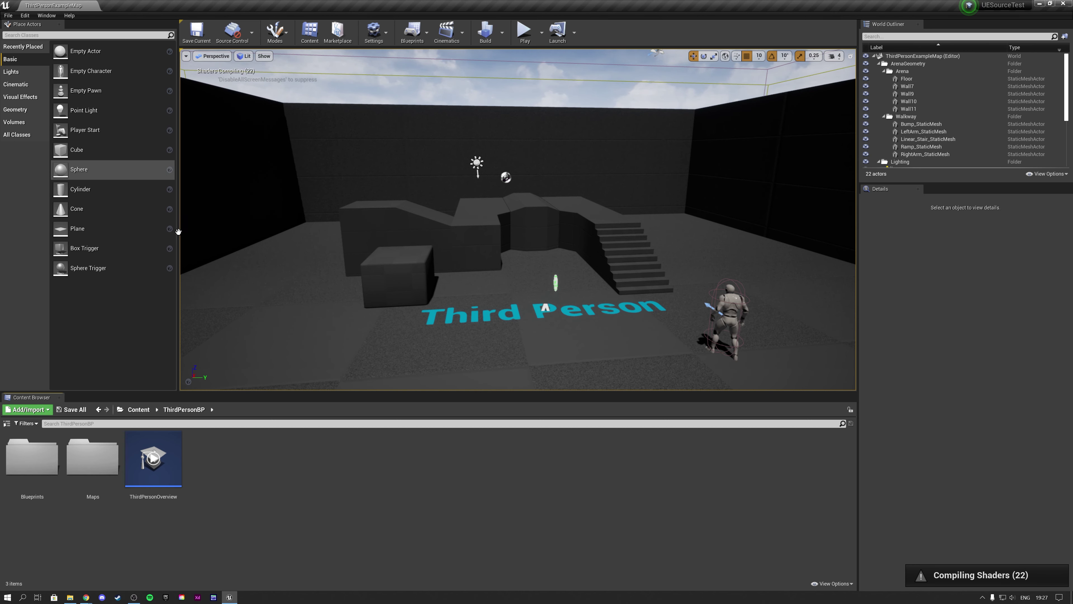
scroll(648, 248, down, 5)
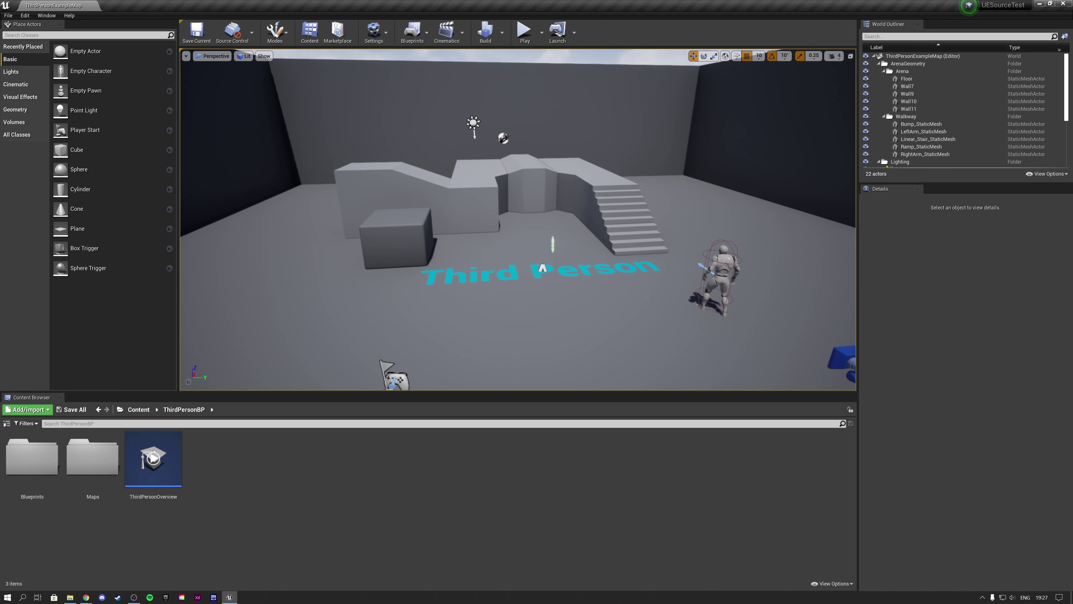